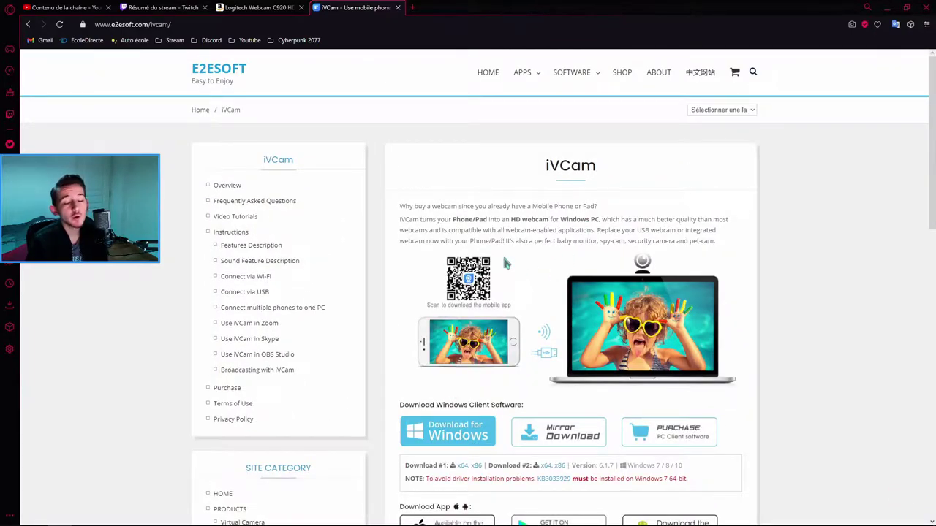
# - Download the x64 iVCam Windows client from Download #2 and save it to the Bureau folder
pyautogui.scroll(-1, 505, 262)
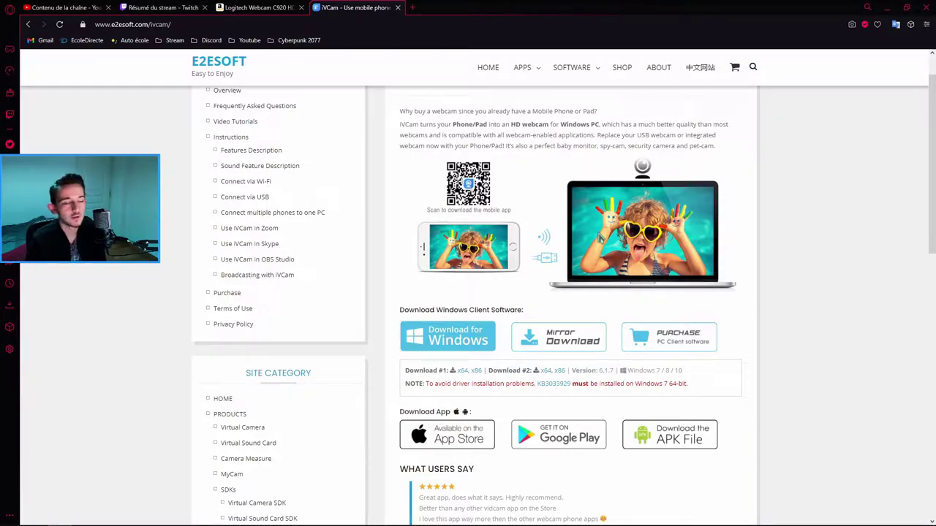
pyautogui.scroll(2, 601, 238)
pyautogui.scroll(-2, 626, 259)
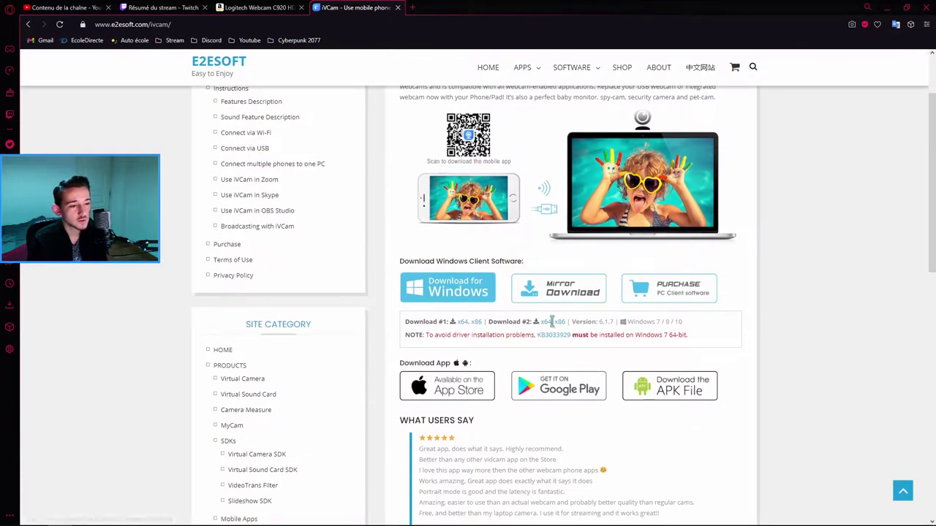
pyautogui.click(546, 322)
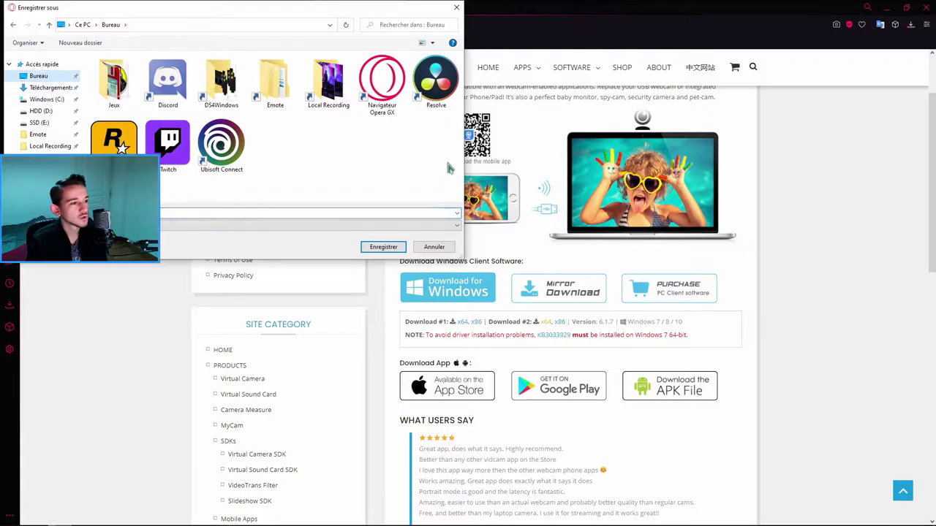
pyautogui.click(369, 247)
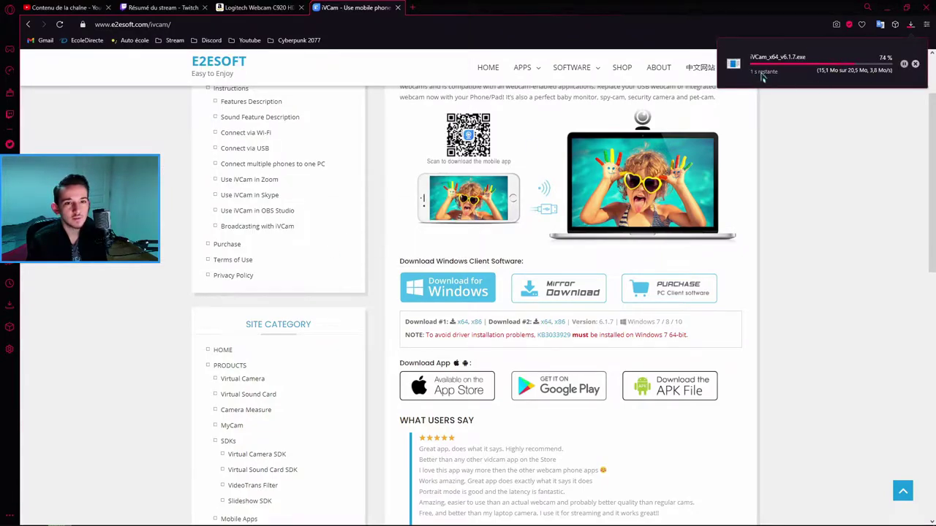
# - Launch the downloaded iVCam installer from the desktop, choose Français as the setup language, and cancel the installation
pyautogui.click(886, 8)
pyautogui.doubleClick(32, 117)
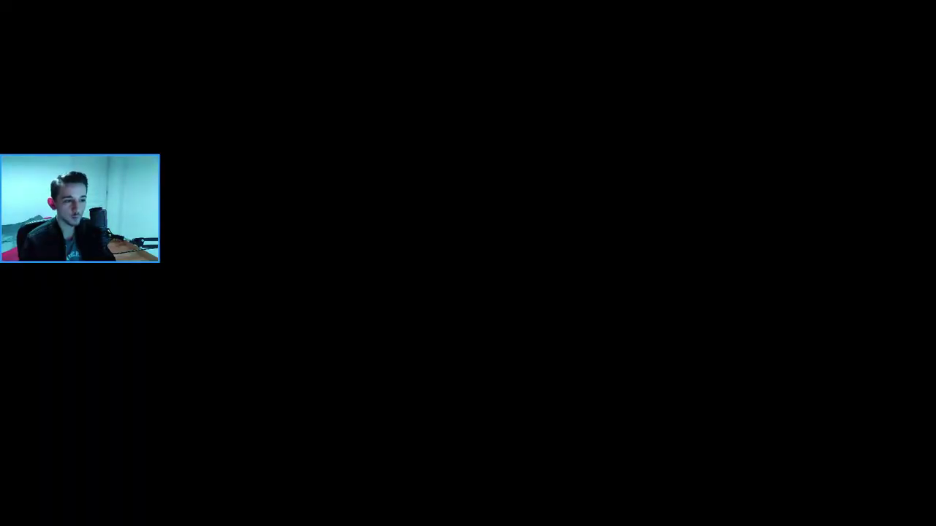
pyautogui.click(486, 272)
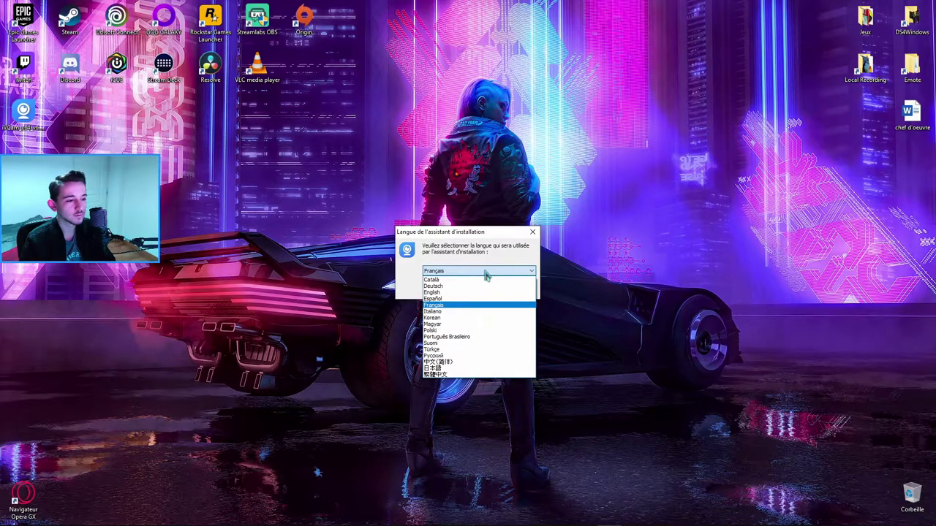
pyautogui.click(438, 305)
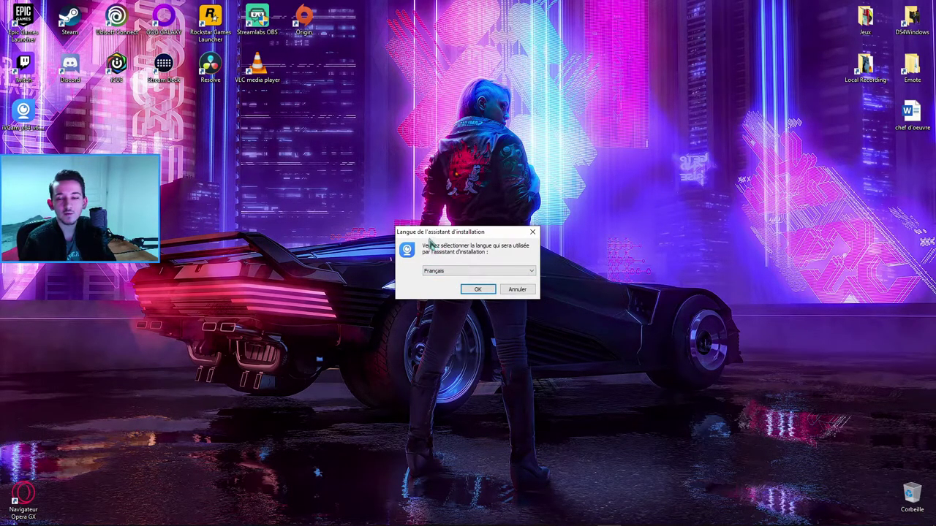
pyautogui.moveTo(460, 234); pyautogui.dragTo(624, 184)
pyautogui.click(694, 180)
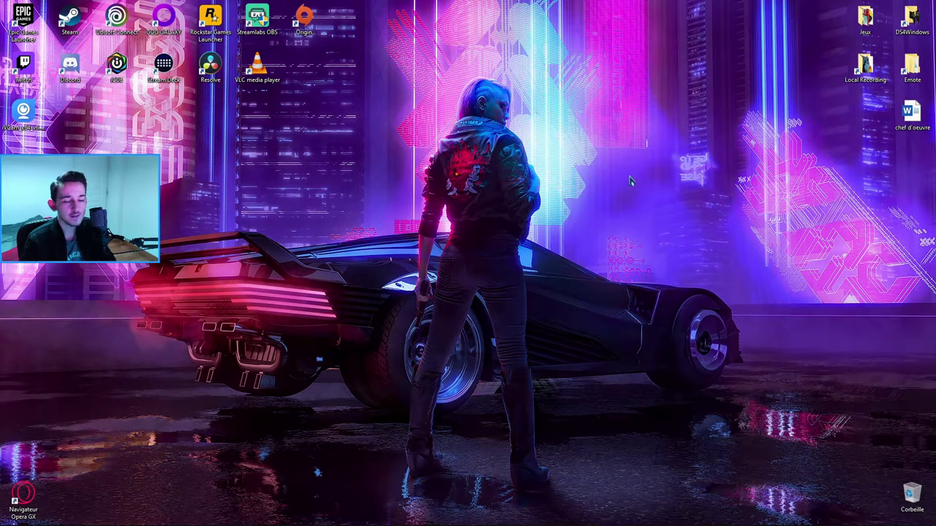
# - Search Windows for ivcam, open the iVCam application, and reposition its window on the desktop
pyautogui.moveTo(441, 517)
pyautogui.click(11, 516)
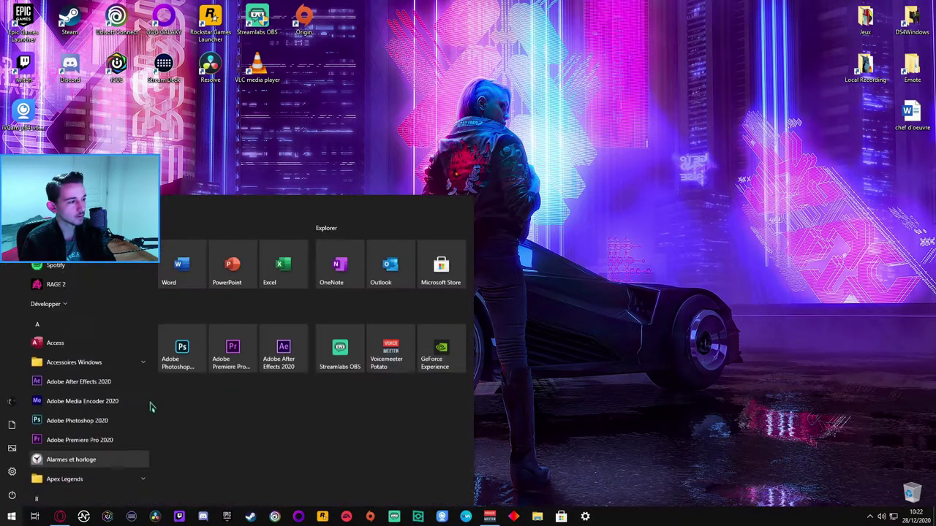
pyautogui.write('ivcam')
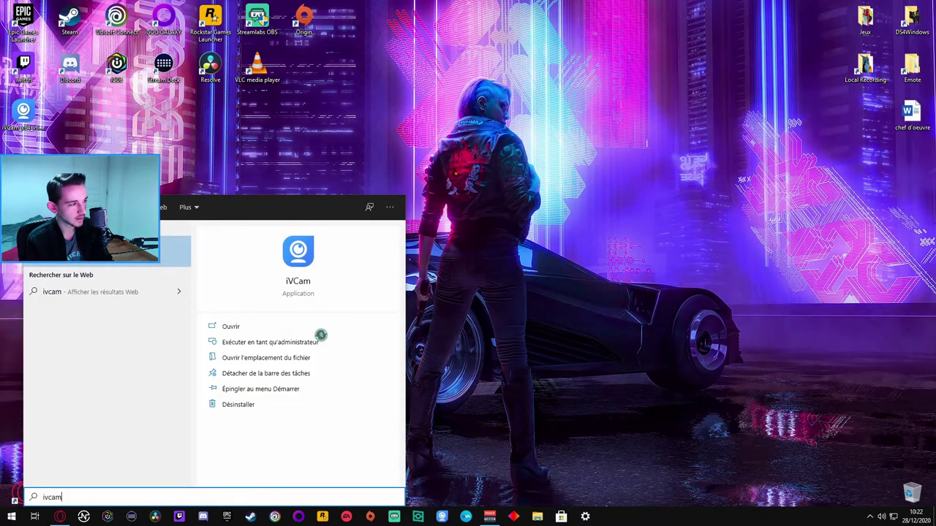
pyautogui.click(282, 330)
pyautogui.moveTo(409, 52); pyautogui.dragTo(427, 51)
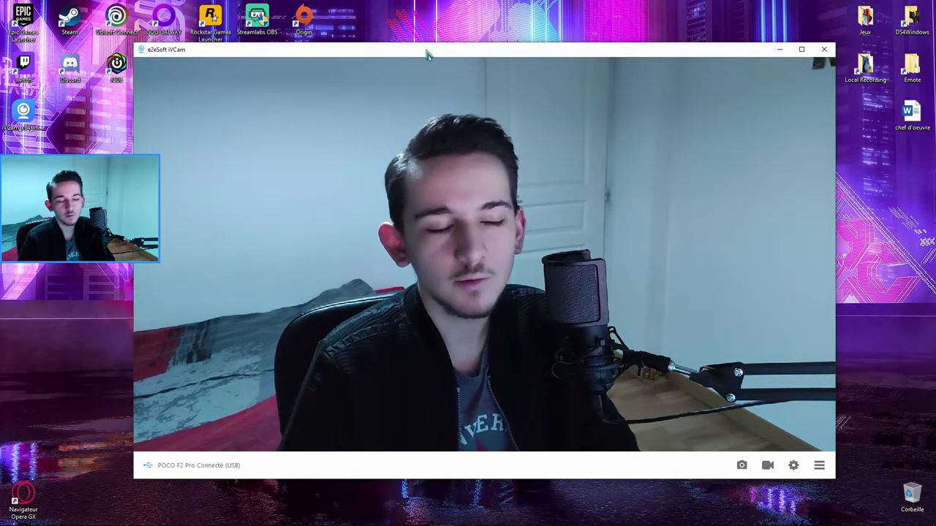
pyautogui.moveTo(427, 55); pyautogui.dragTo(413, 52)
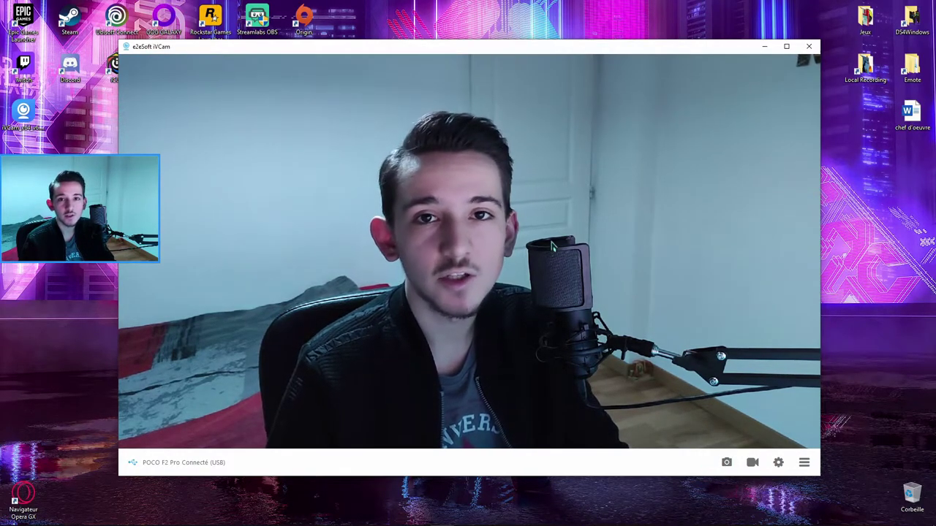
# - Take a snapshot of the camera image, delete the photo from the iVCam folder, and close the folder
pyautogui.click(726, 462)
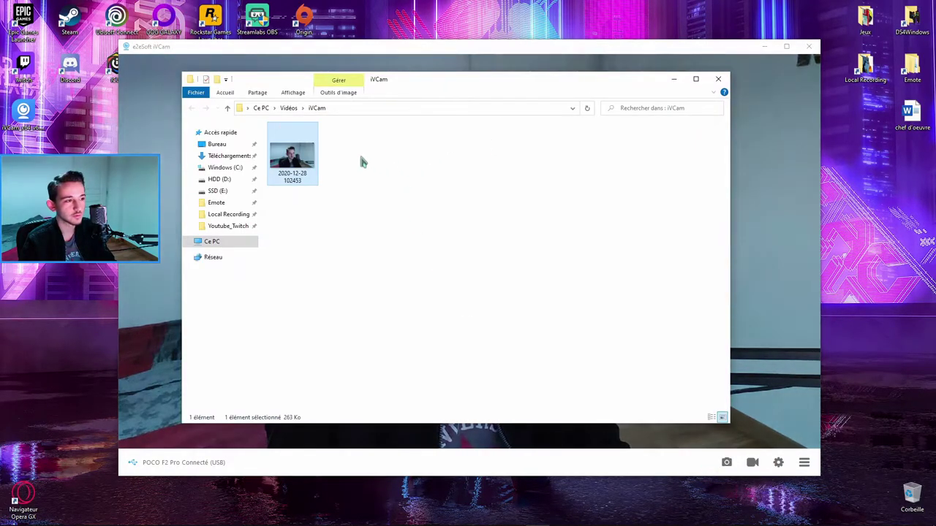
pyautogui.moveTo(359, 85); pyautogui.dragTo(453, 78)
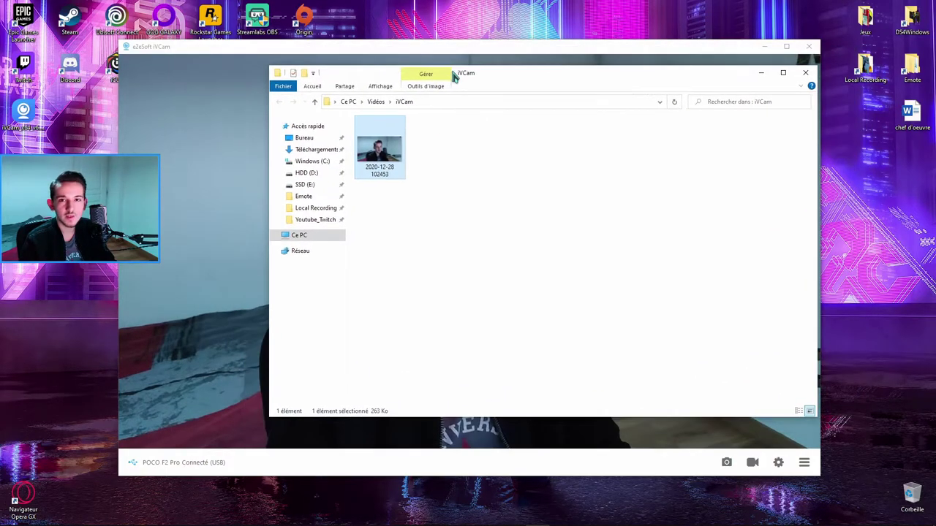
pyautogui.moveTo(450, 227); pyautogui.dragTo(374, 150)
pyautogui.press('Delete')
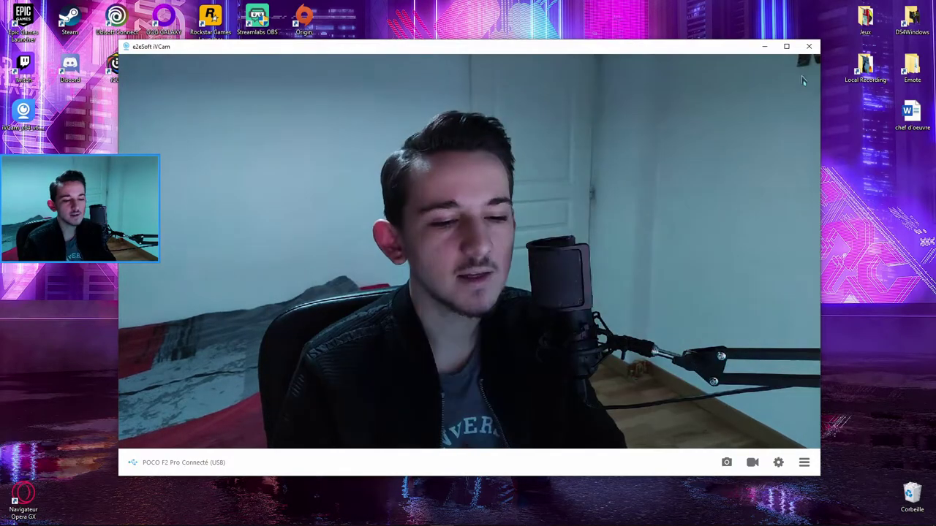
pyautogui.click(806, 72)
# - Record a video of about 8 seconds from the camera, delete the file, and close its folder
pyautogui.click(754, 468)
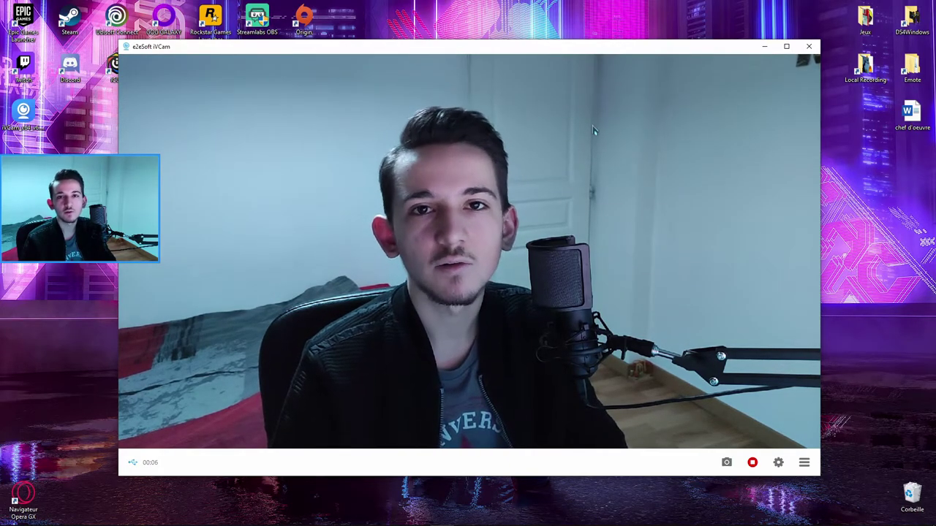
pyautogui.click(753, 463)
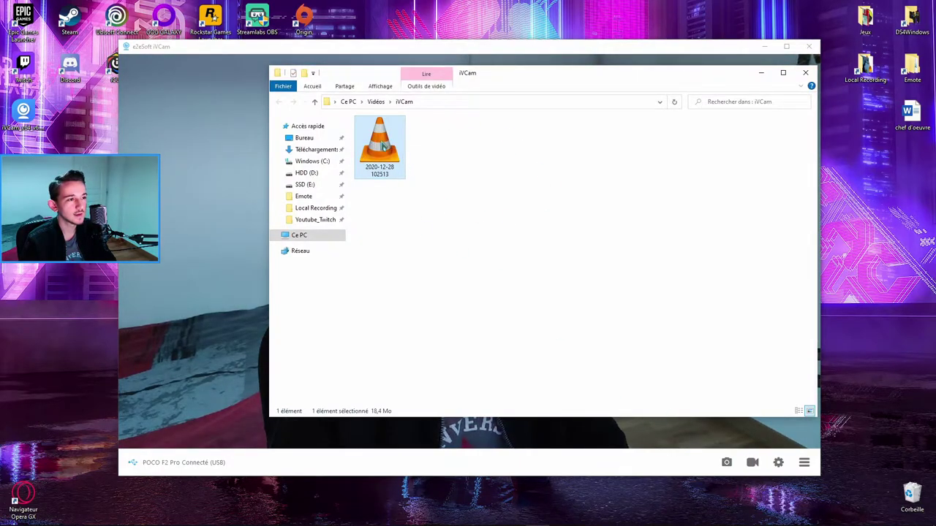
pyautogui.moveTo(435, 199); pyautogui.dragTo(380, 164)
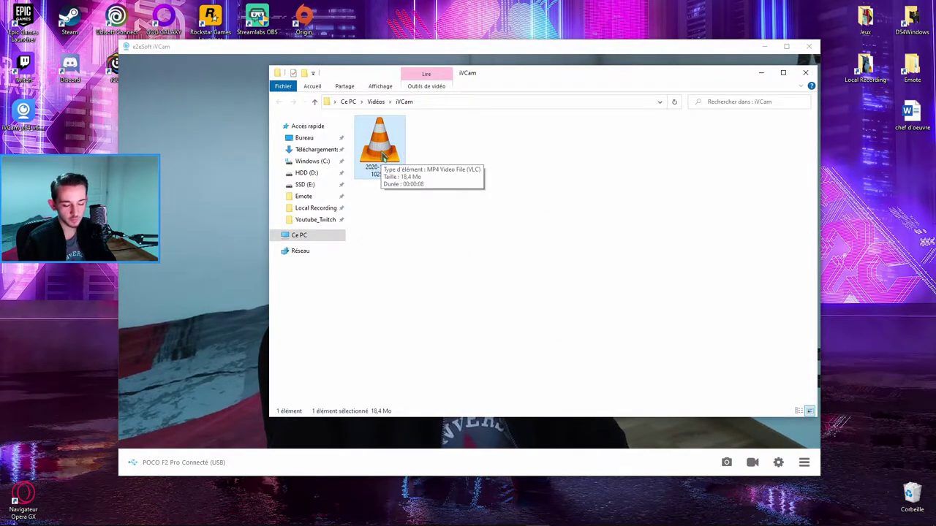
pyautogui.press('Delete')
pyautogui.click(805, 72)
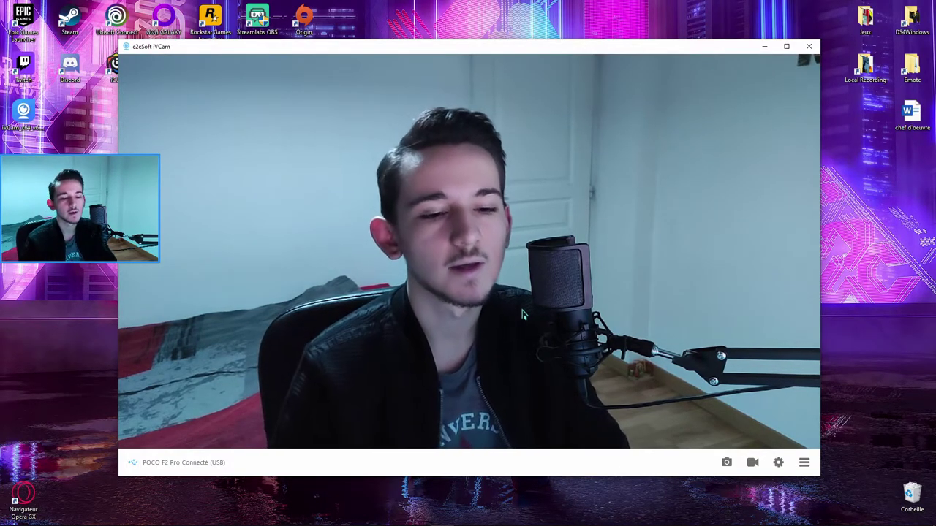
# - Turn on autofocus (AF) in the iVCam camera settings and close the dialog
pyautogui.click(779, 463)
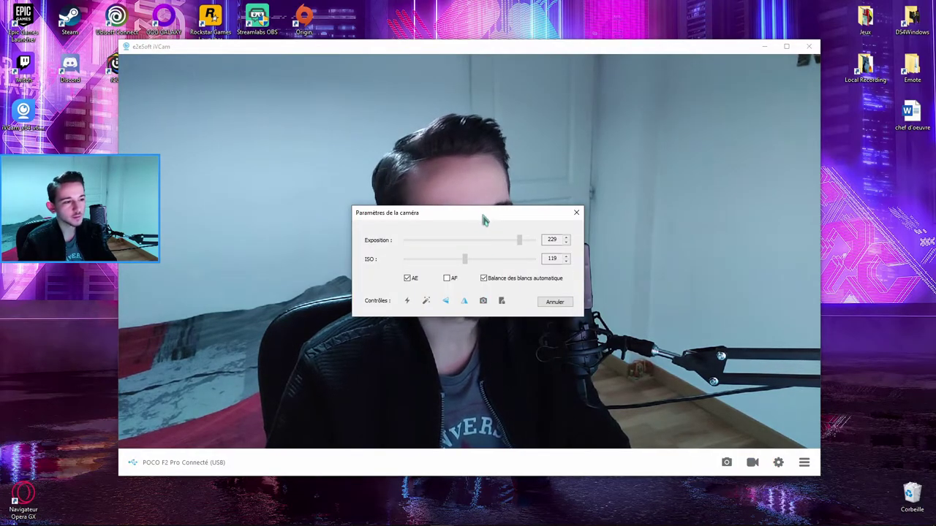
pyautogui.moveTo(468, 217); pyautogui.dragTo(469, 199)
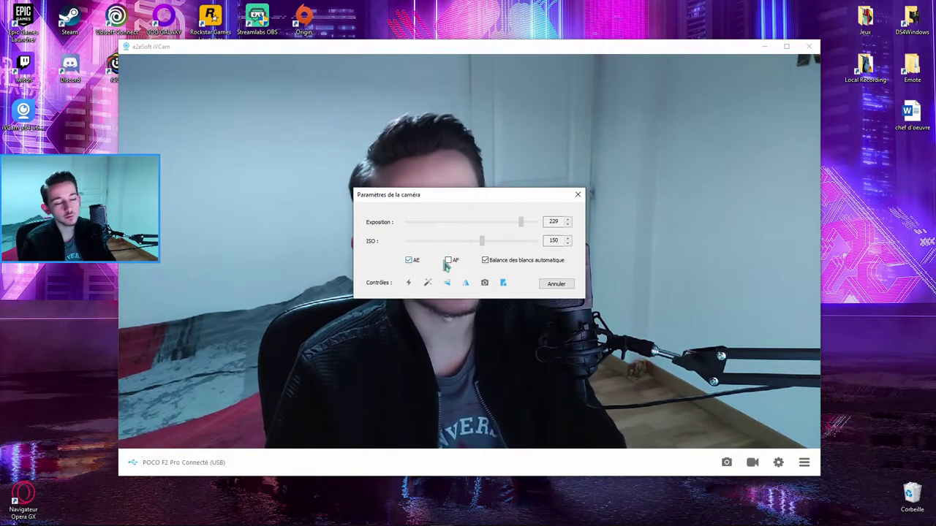
pyautogui.click(410, 261)
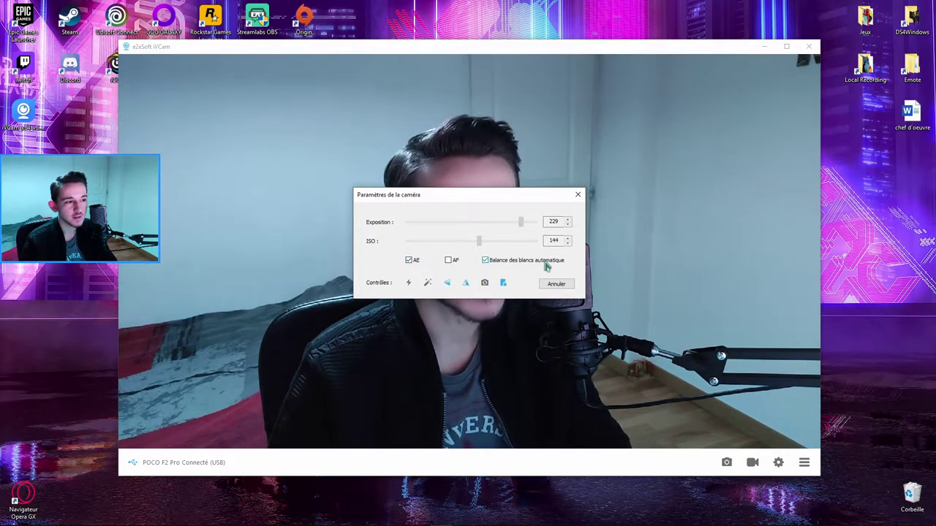
pyautogui.click(448, 261)
pyautogui.click(577, 194)
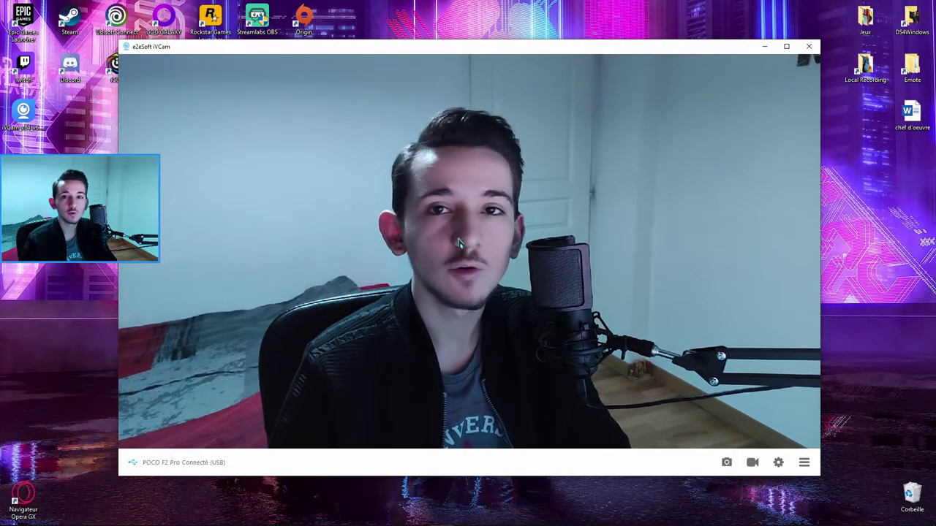
# - Turn autofocus (AF) back off in the camera settings and close the dialog
pyautogui.click(778, 465)
pyautogui.click(448, 261)
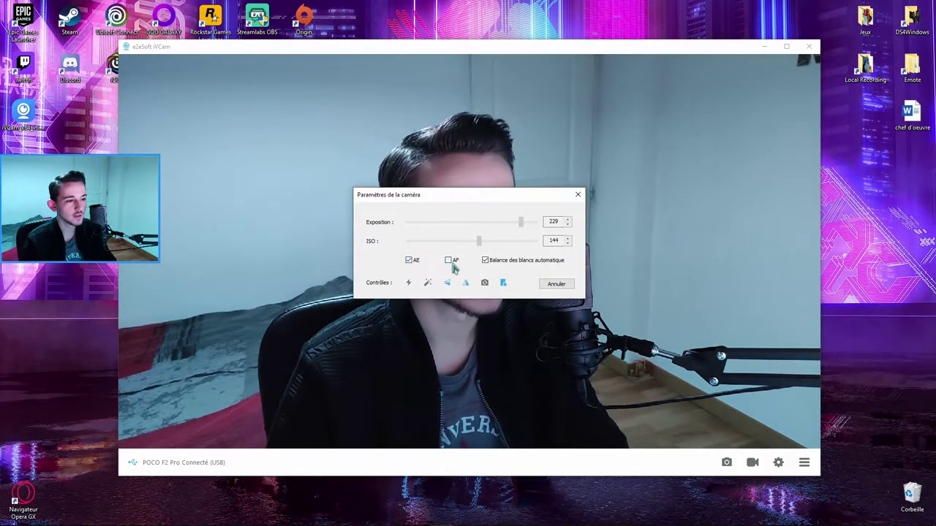
pyautogui.click(578, 195)
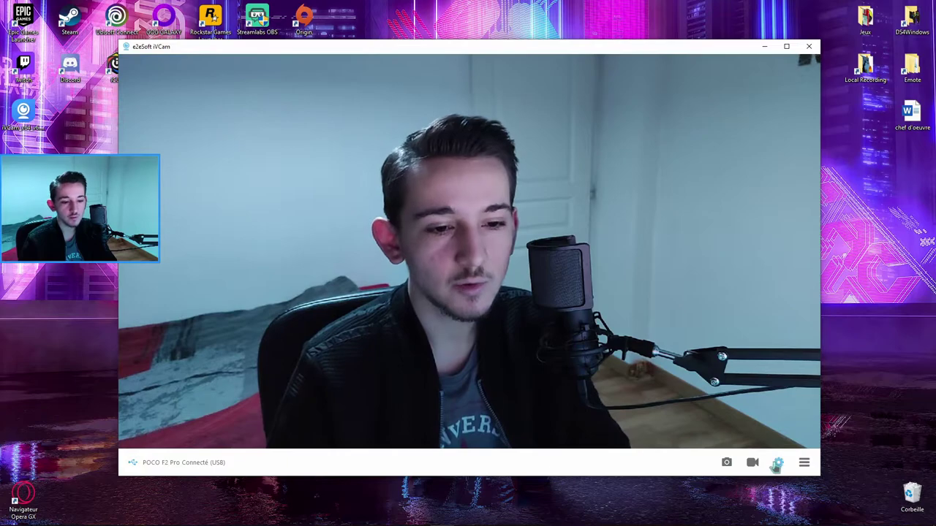
# - Reopen the camera settings and switch the Embellir effect on and off twice to compare the image
pyautogui.click(779, 465)
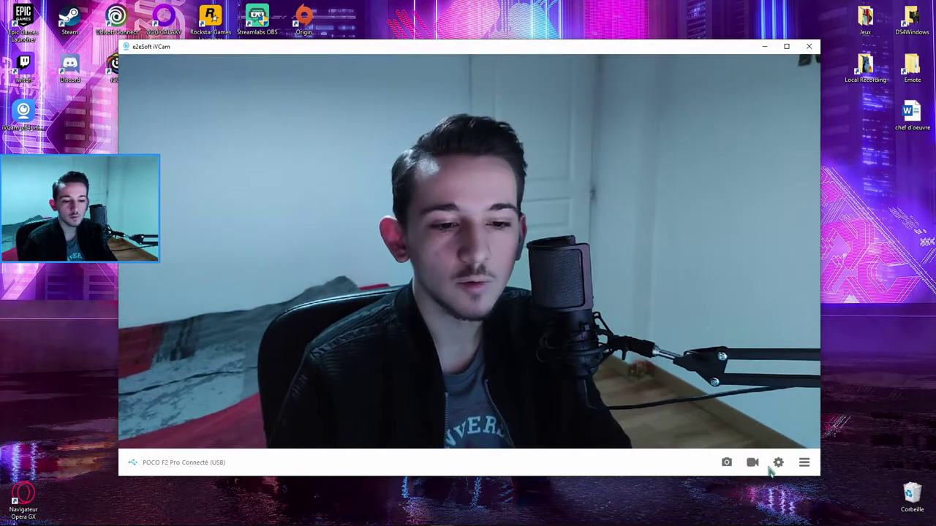
pyautogui.click(778, 462)
pyautogui.moveTo(450, 199); pyautogui.dragTo(438, 197)
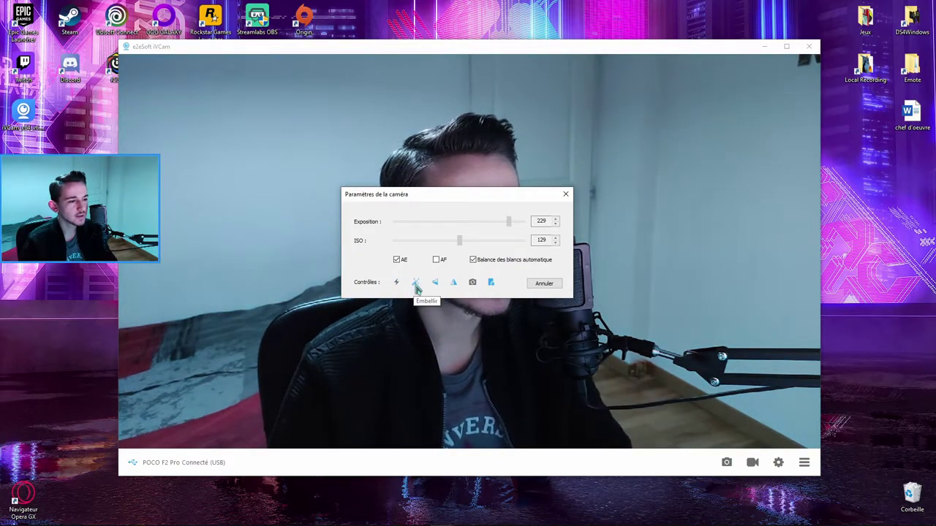
pyautogui.click(416, 286)
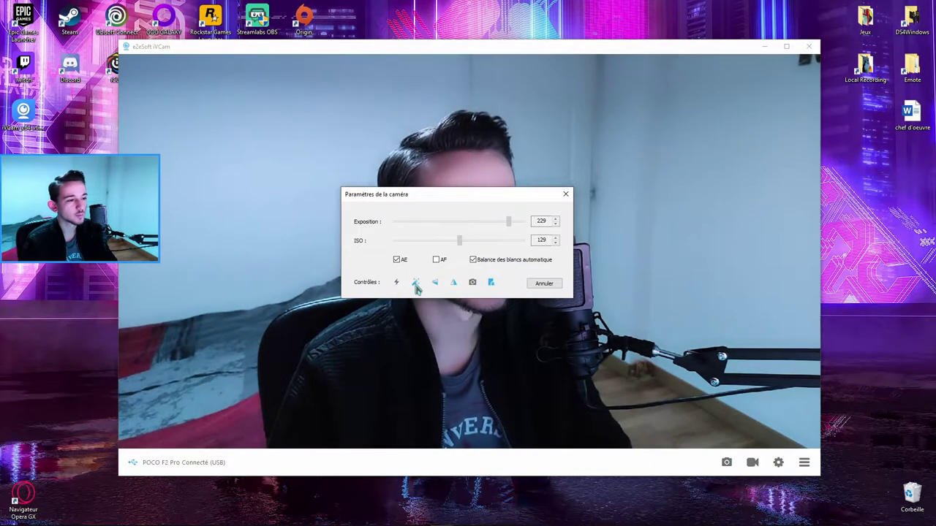
pyautogui.click(416, 285)
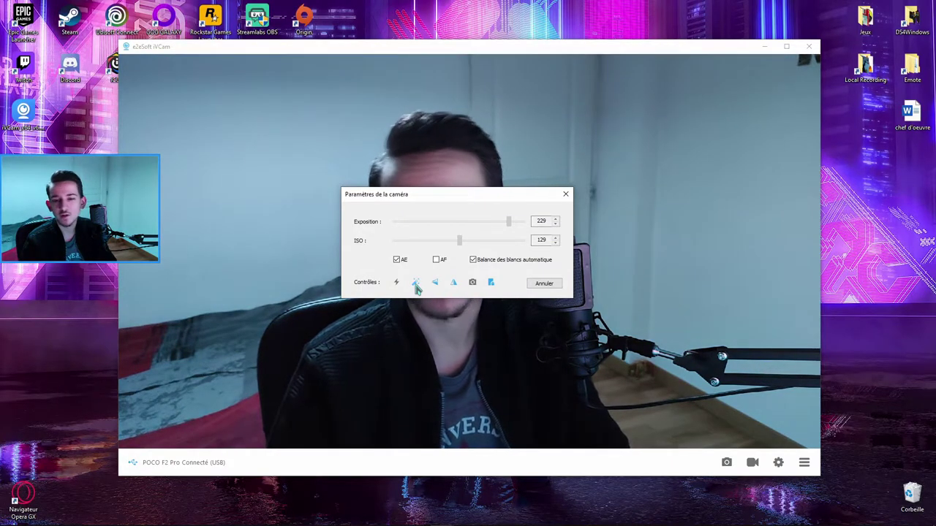
pyautogui.click(417, 285)
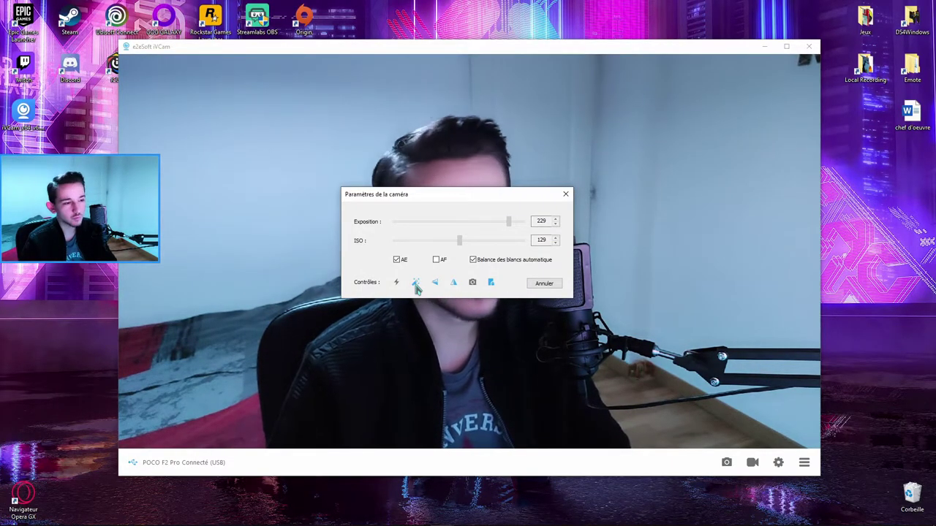
pyautogui.click(417, 285)
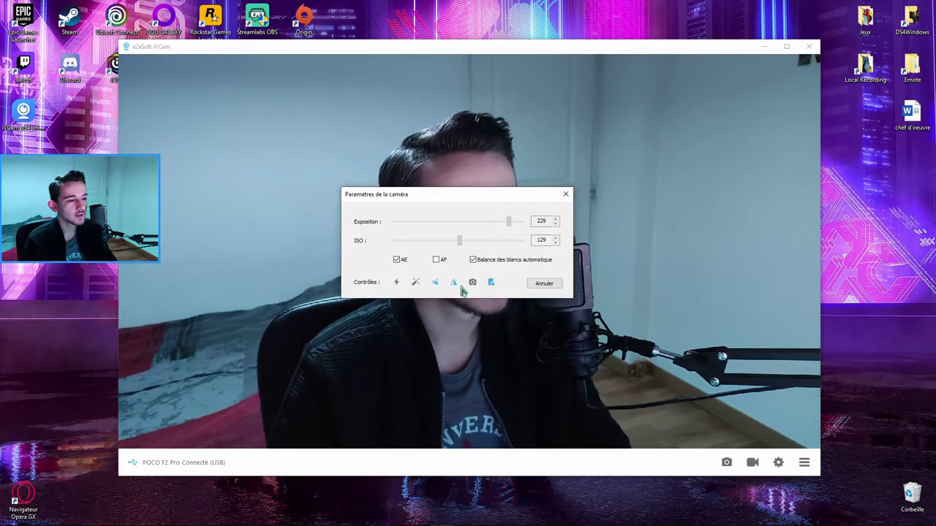
# - Switch the vertical flip and mirror controls off and back on to compare the camera image orientations
pyautogui.click(436, 286)
pyautogui.click(436, 285)
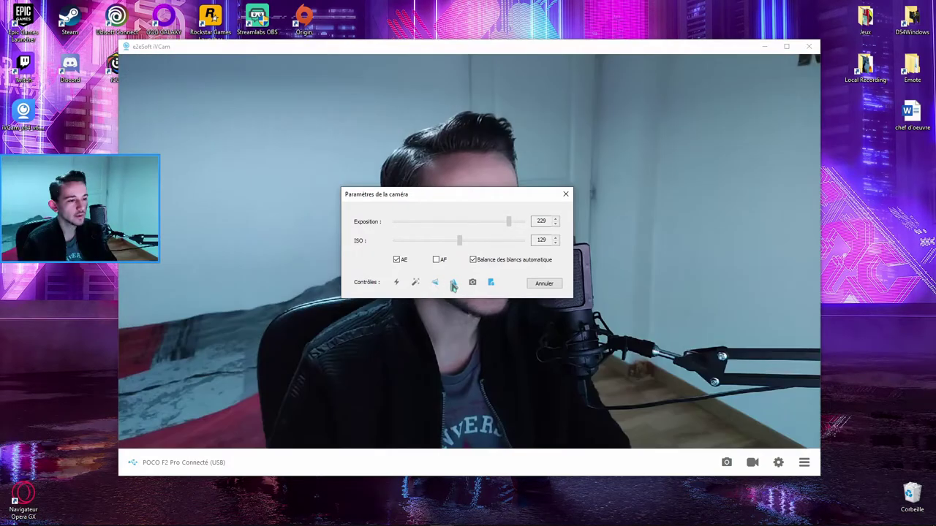
pyautogui.click(455, 285)
pyautogui.click(454, 285)
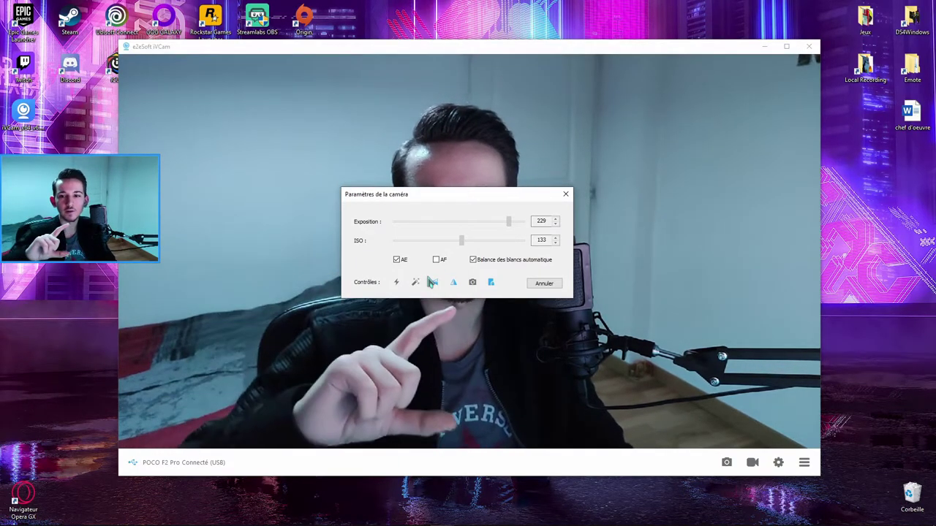
pyautogui.click(435, 284)
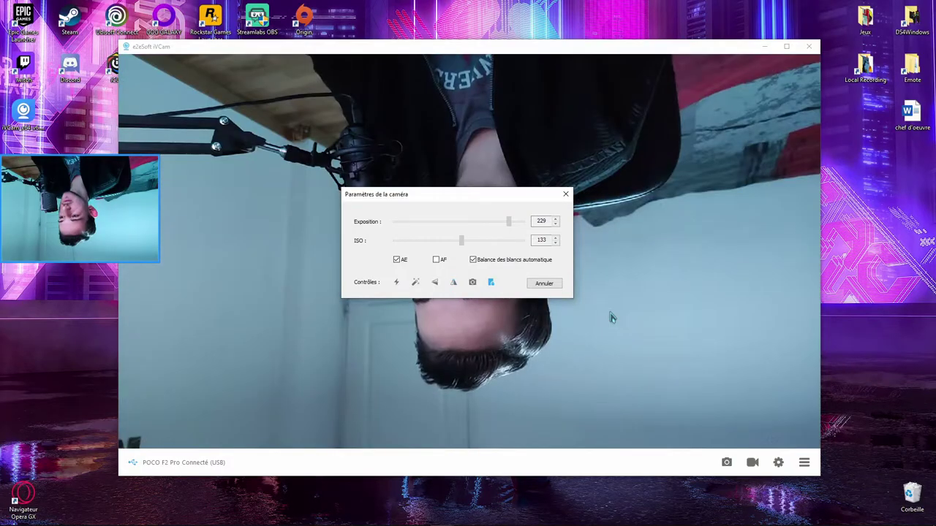
pyautogui.click(453, 285)
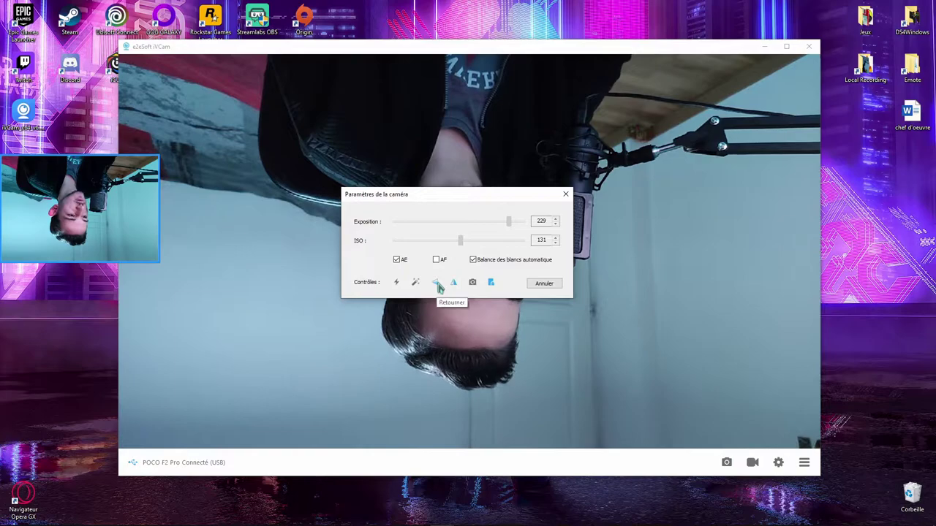
pyautogui.click(436, 284)
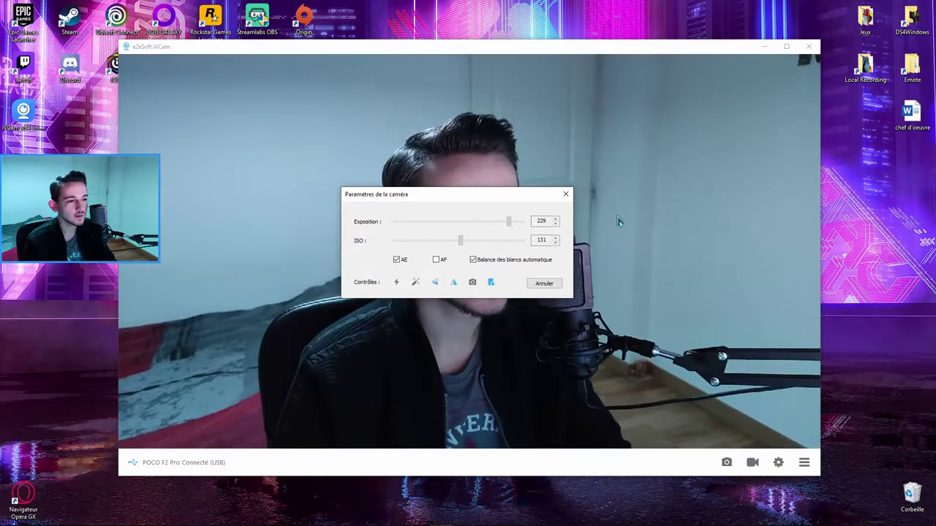
# - Toggle the camera image's mirroring repeatedly, and turn its vertical flip (Retourner) off and on again
pyautogui.click(454, 283)
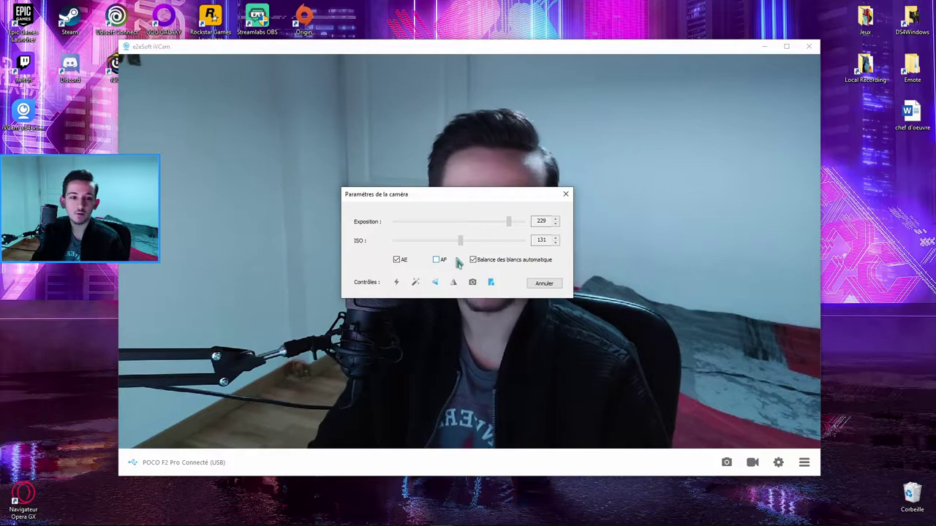
pyautogui.click(454, 284)
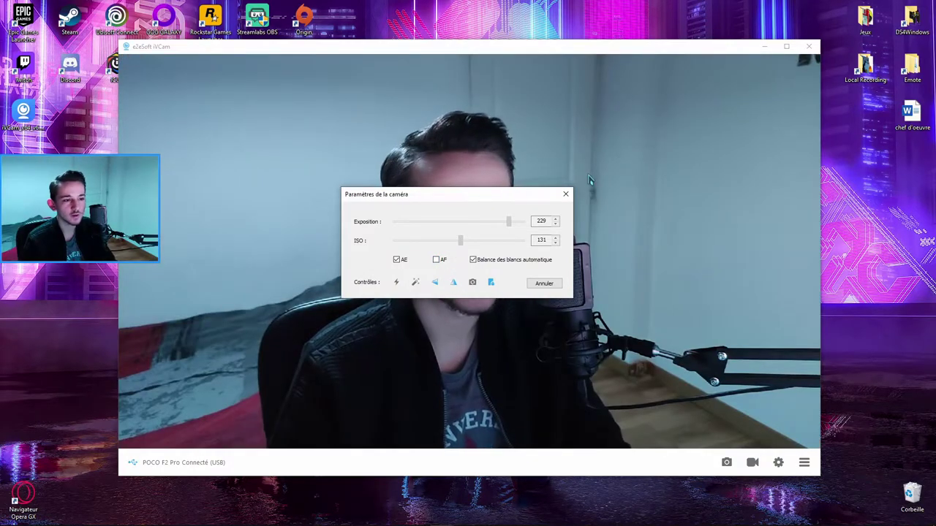
pyautogui.click(454, 283)
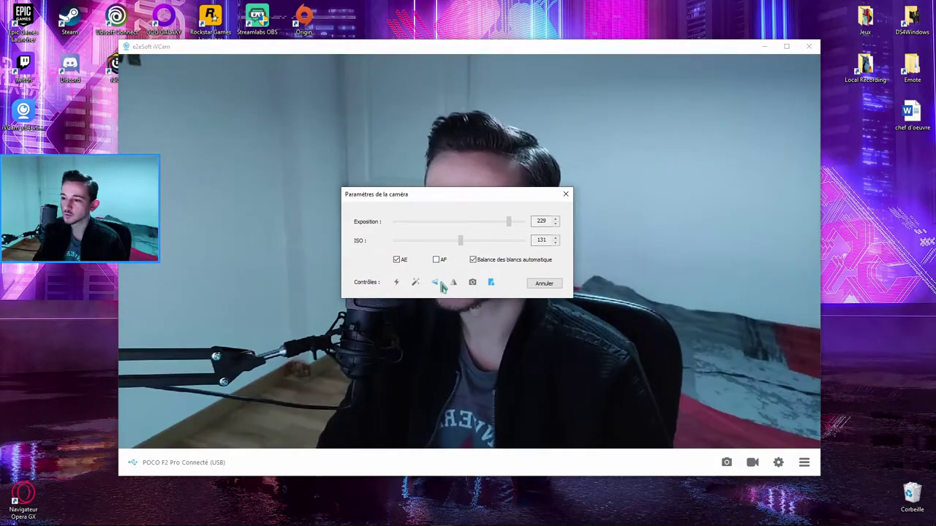
pyautogui.click(435, 283)
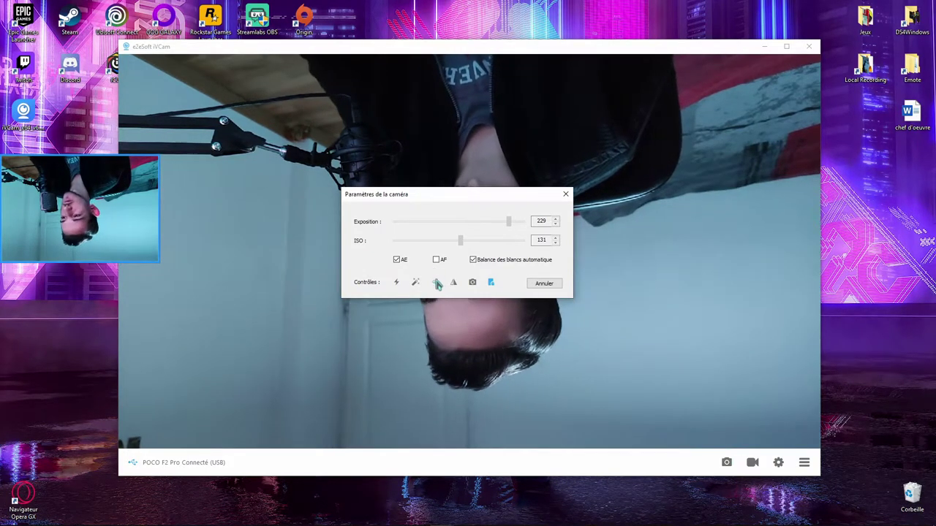
pyautogui.click(438, 284)
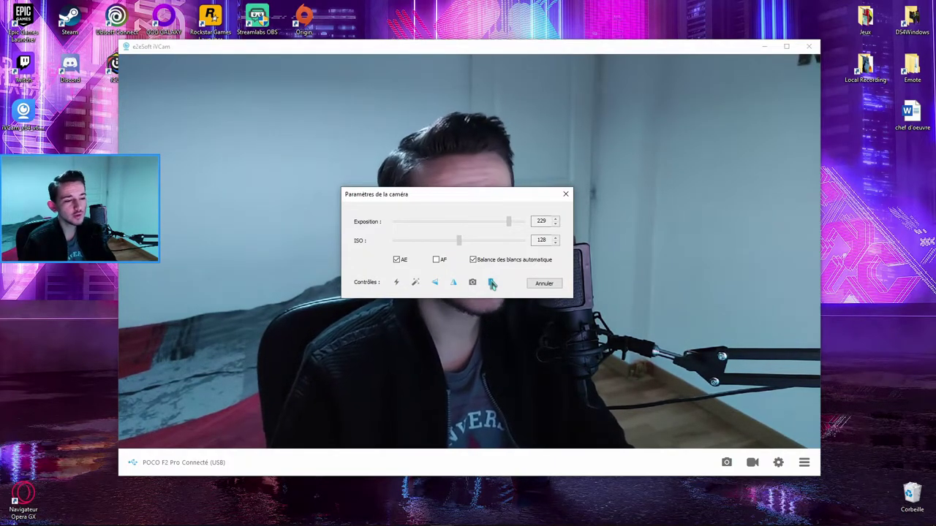
# - Close the camera settings and open iVCam's general settings (Paramètres) dialog
pyautogui.moveTo(482, 198); pyautogui.dragTo(489, 197)
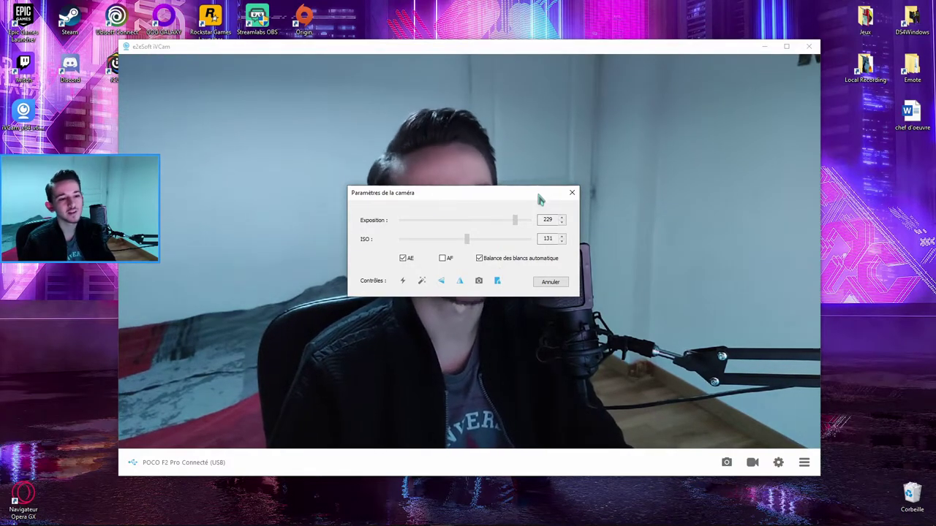
pyautogui.click(571, 193)
pyautogui.click(803, 462)
pyautogui.click(839, 391)
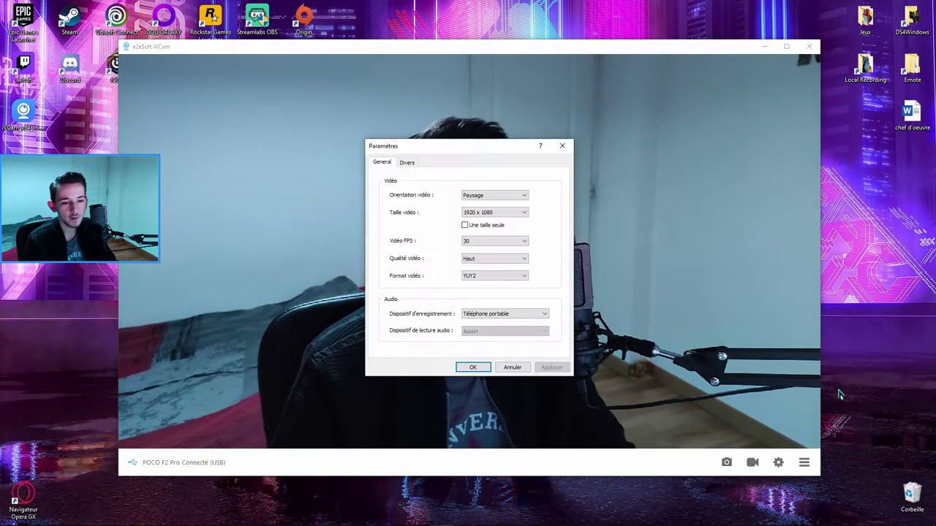
pyautogui.moveTo(441, 151)
pyautogui.mouseDown()
pyautogui.moveTo(459, 148)
pyautogui.moveTo(449, 145)
pyautogui.mouseUp()
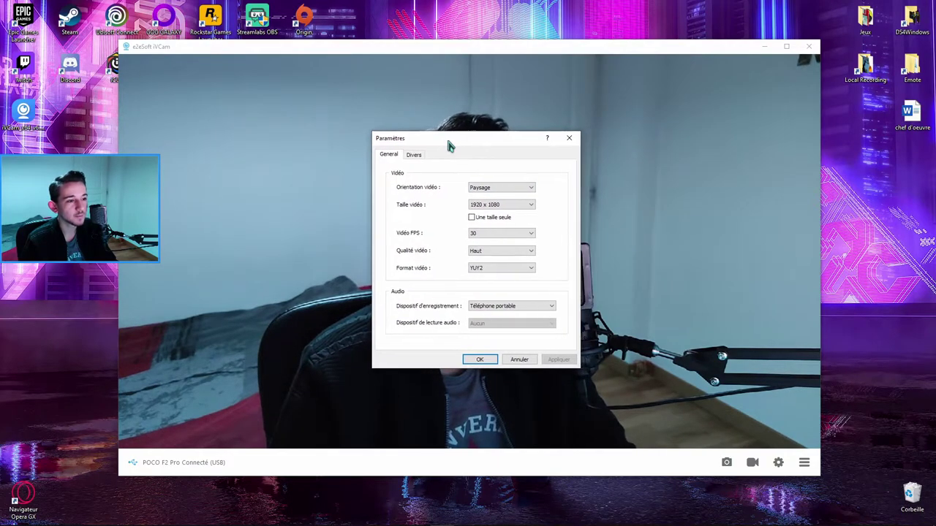
# - Try the Portrait video orientation and return it to Paysage
pyautogui.click(482, 188)
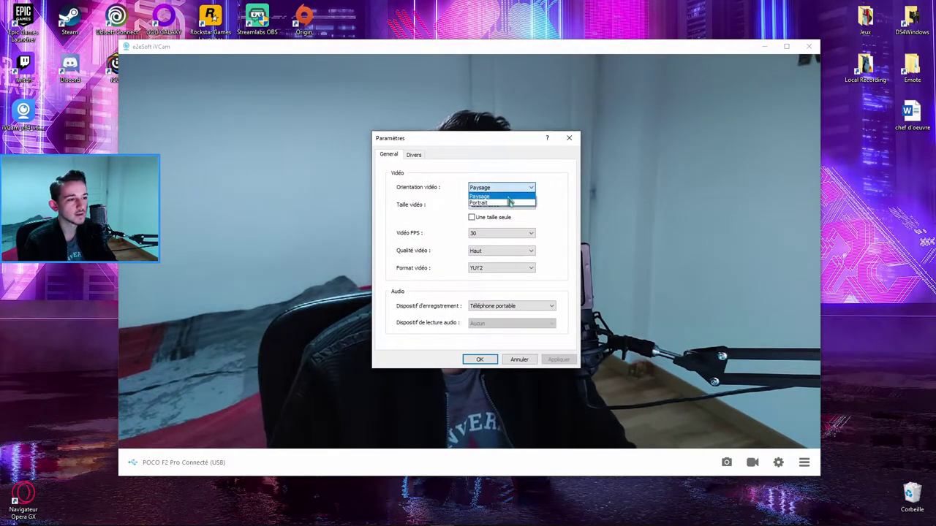
pyautogui.click(503, 202)
pyautogui.click(491, 189)
pyautogui.click(497, 196)
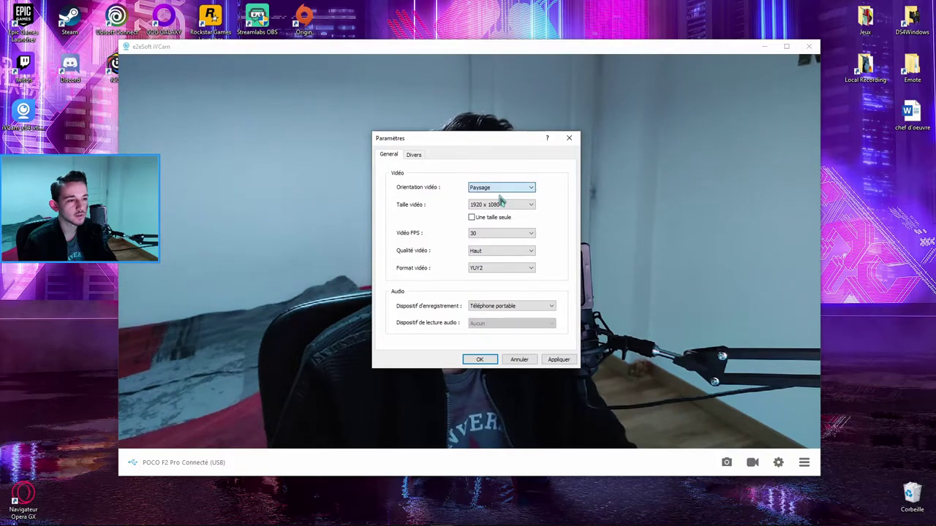
# - Try a video size of 3840 x 2160 with a frame rate of 15 FPS
pyautogui.click(502, 206)
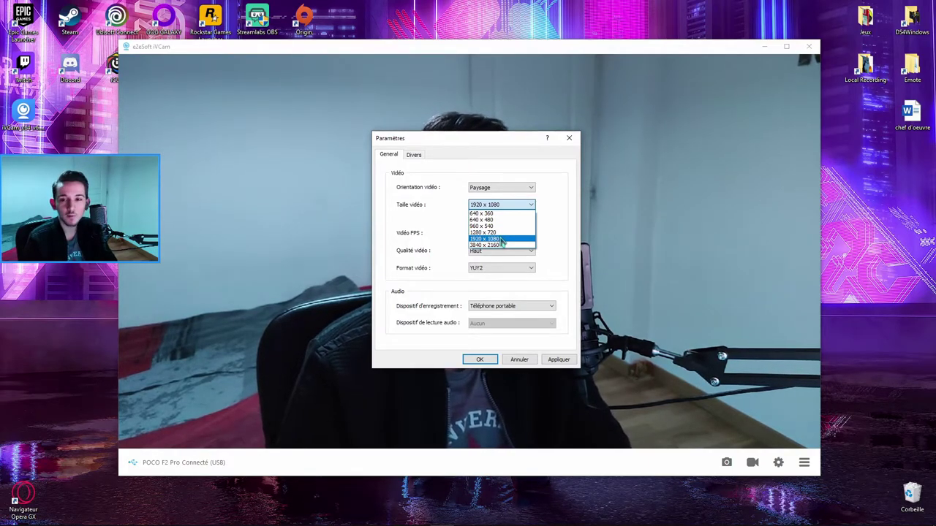
pyautogui.click(506, 246)
pyautogui.click(501, 233)
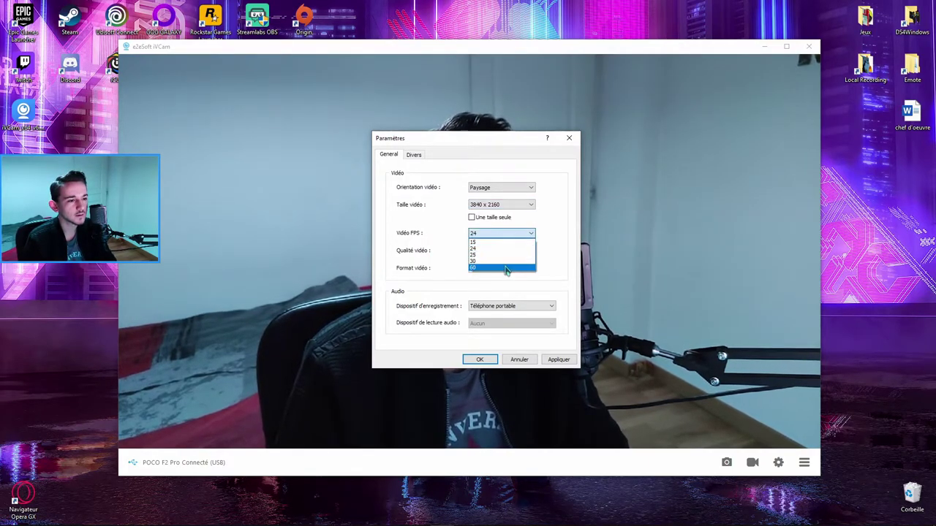
pyautogui.click(492, 241)
# - Set the video size to 1920 x 1080 and the frame rate to 30 FPS
pyautogui.click(498, 205)
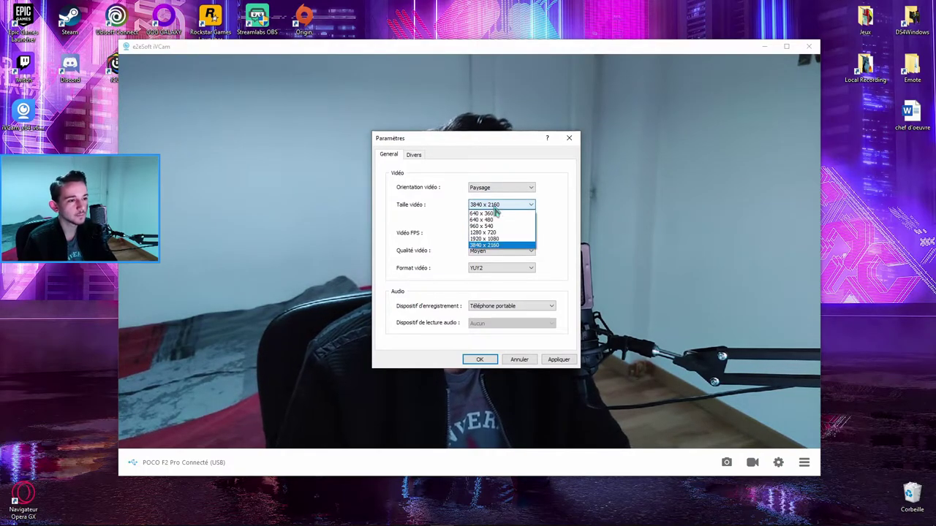
pyautogui.click(511, 241)
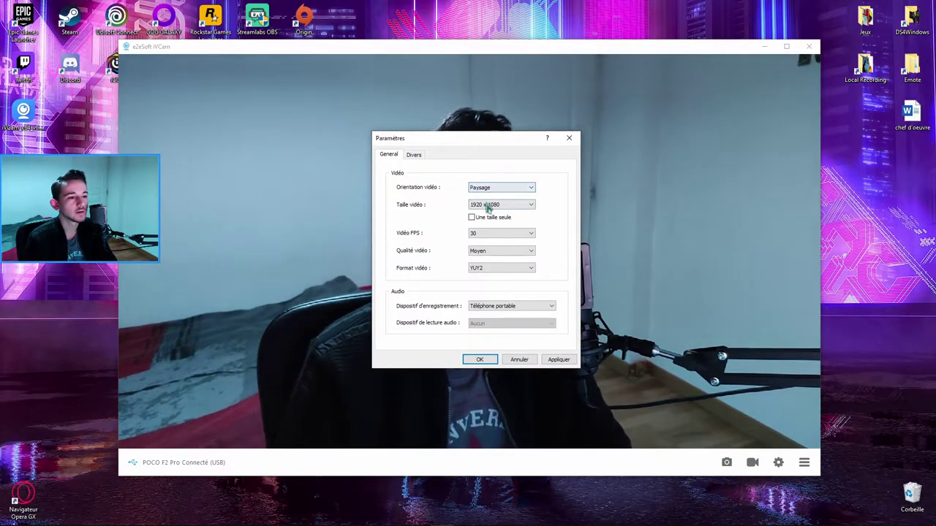
pyautogui.click(514, 234)
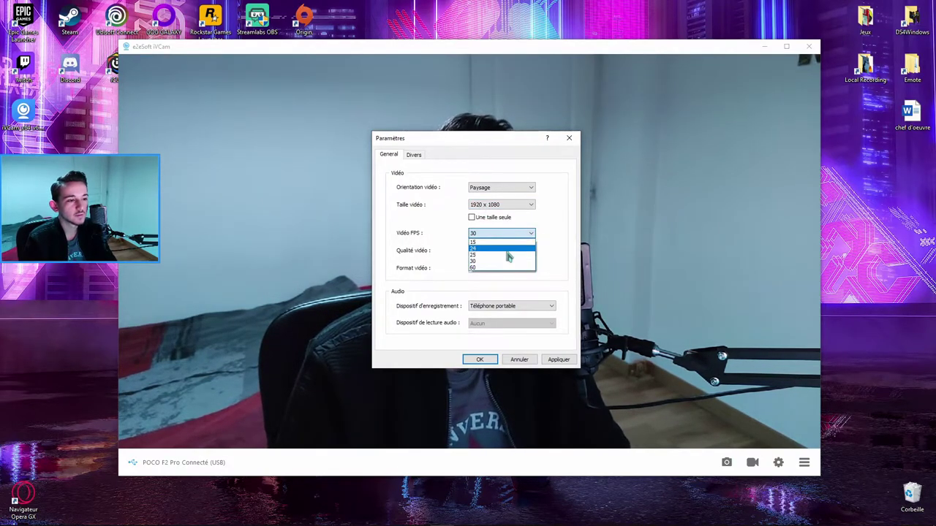
pyautogui.click(492, 262)
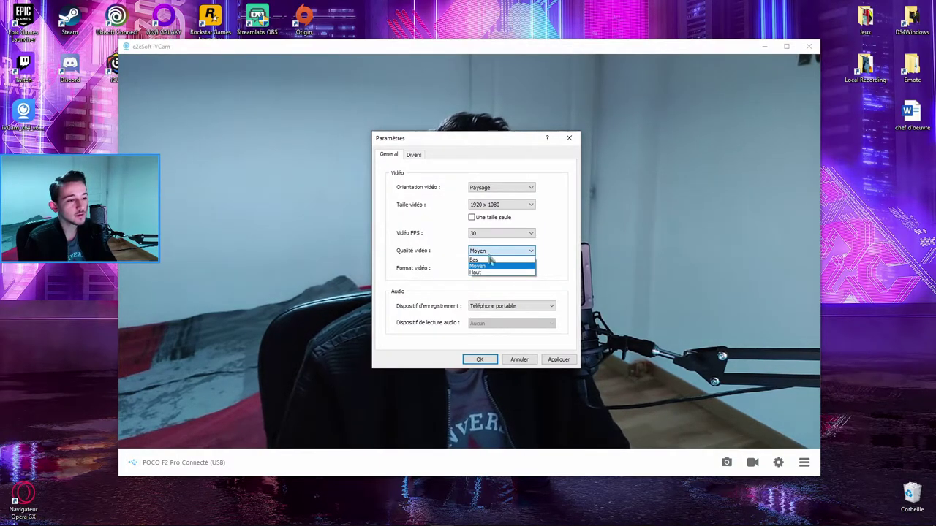
# - Set the video quality to Haut and the audio recording device to Microphone (2- BIRD UM1)
pyautogui.click(494, 272)
pyautogui.click(499, 255)
pyautogui.click(497, 274)
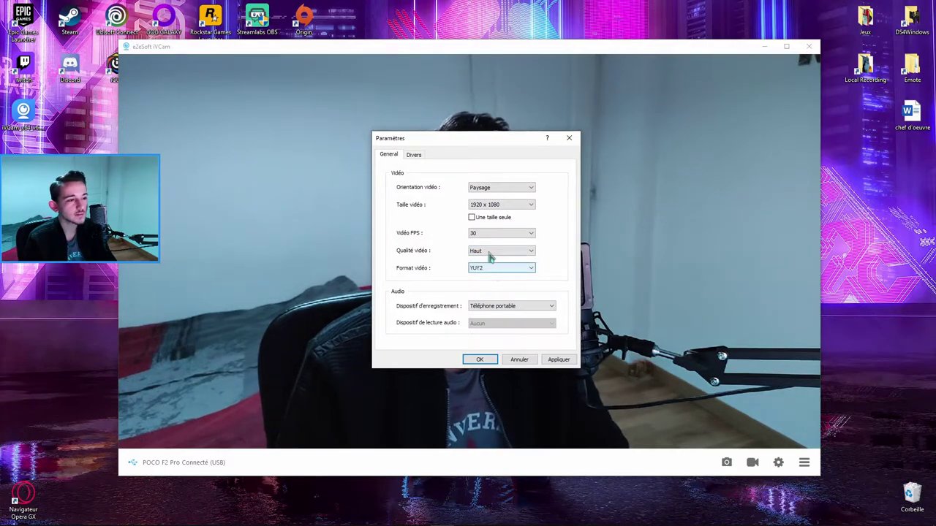
pyautogui.click(494, 268)
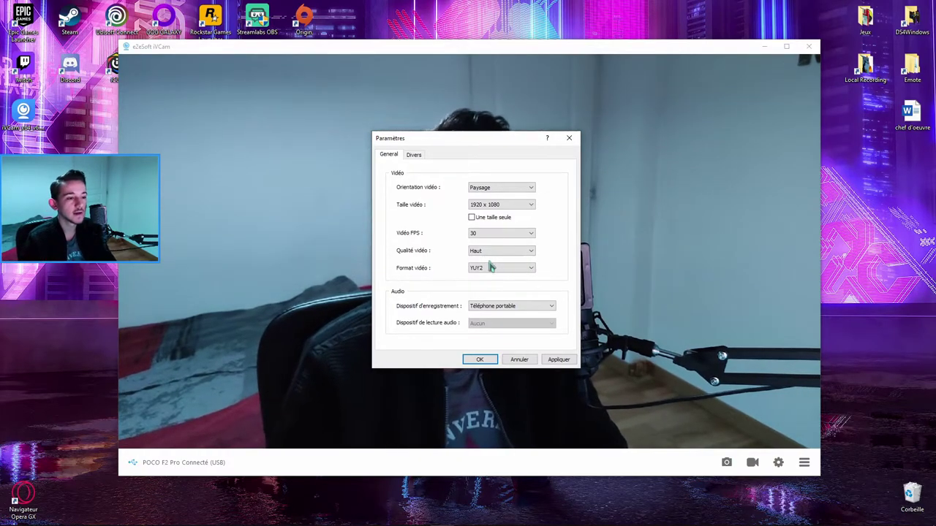
pyautogui.click(505, 306)
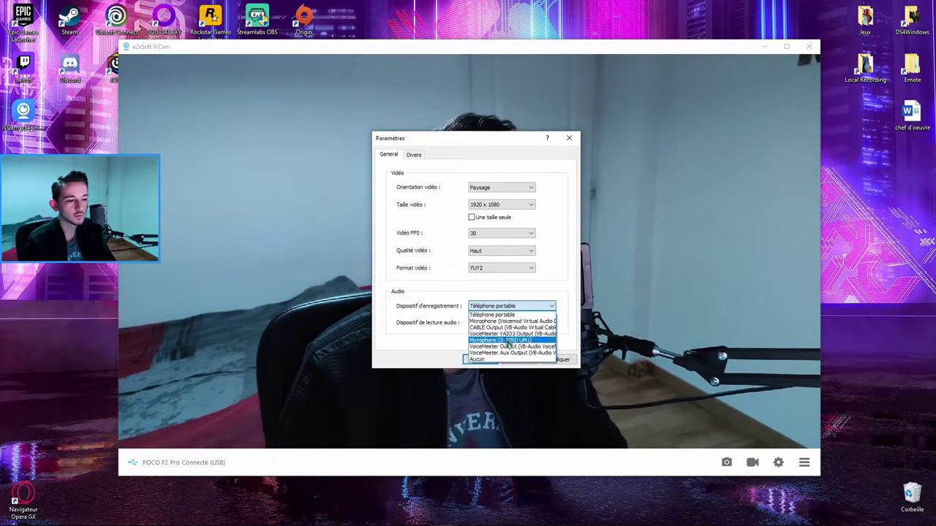
pyautogui.click(502, 341)
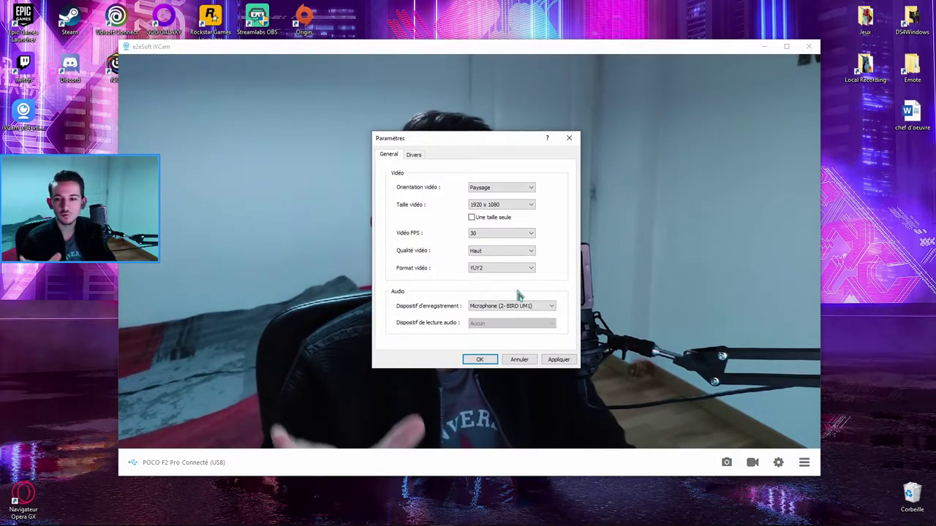
# - Review the hardware decoding and video rendering options in the Divers settings, choosing Par défaut for both
pyautogui.click(414, 155)
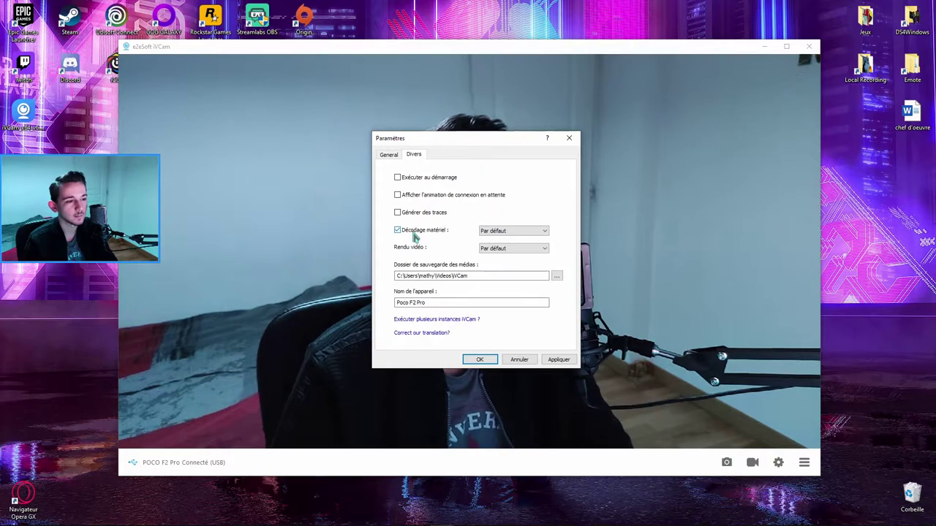
pyautogui.click(508, 231)
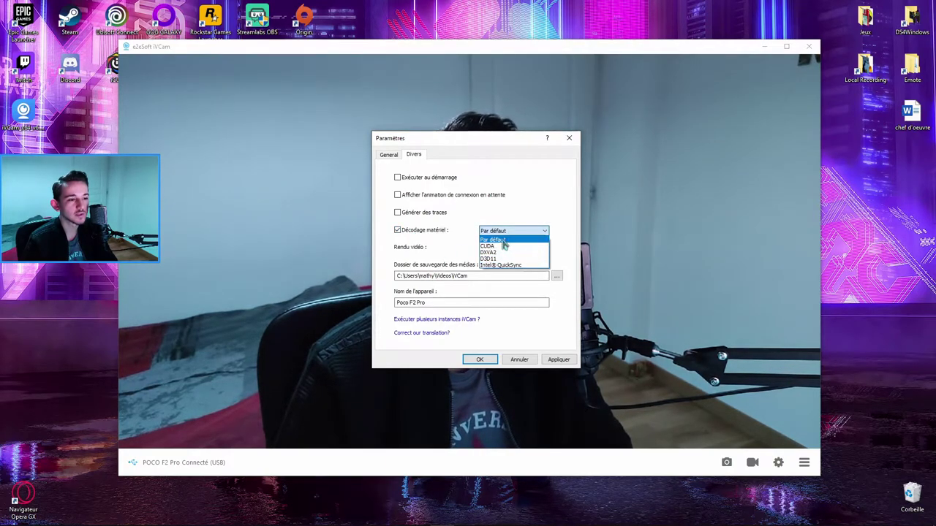
pyautogui.click(508, 240)
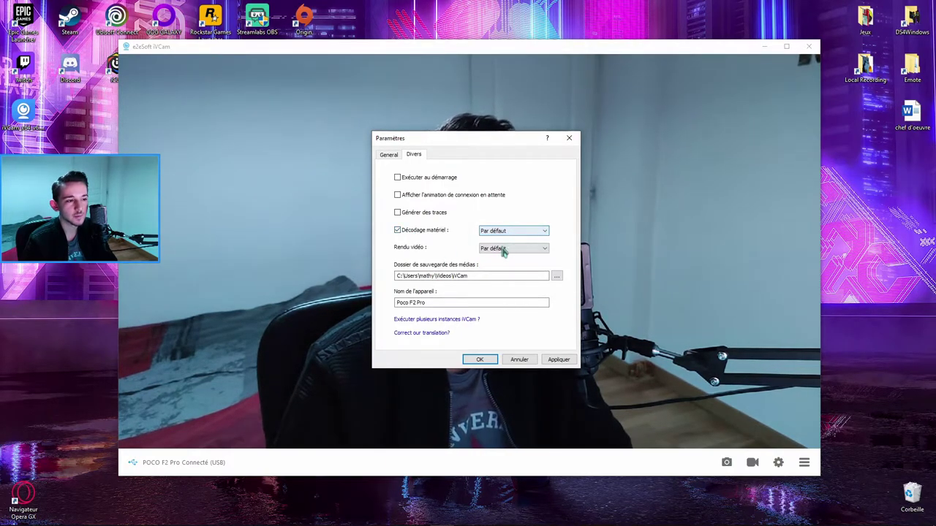
pyautogui.click(517, 250)
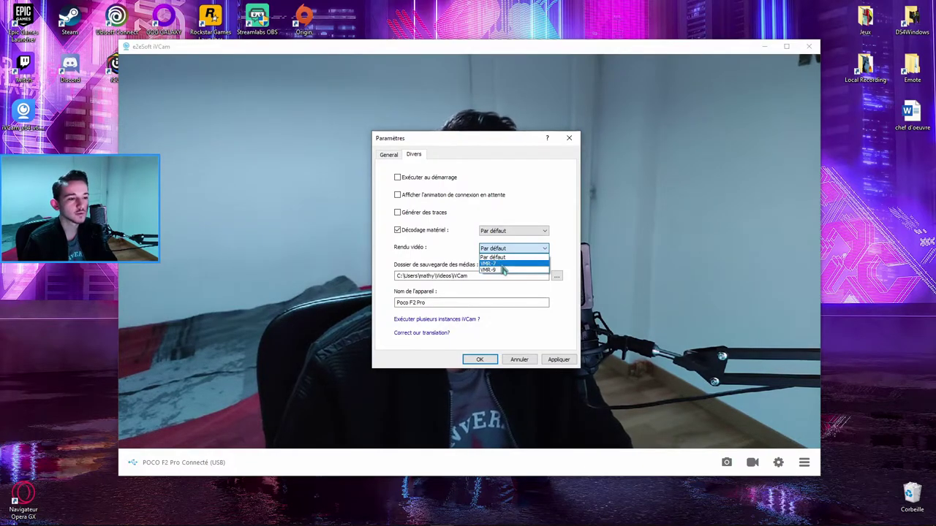
pyautogui.click(506, 257)
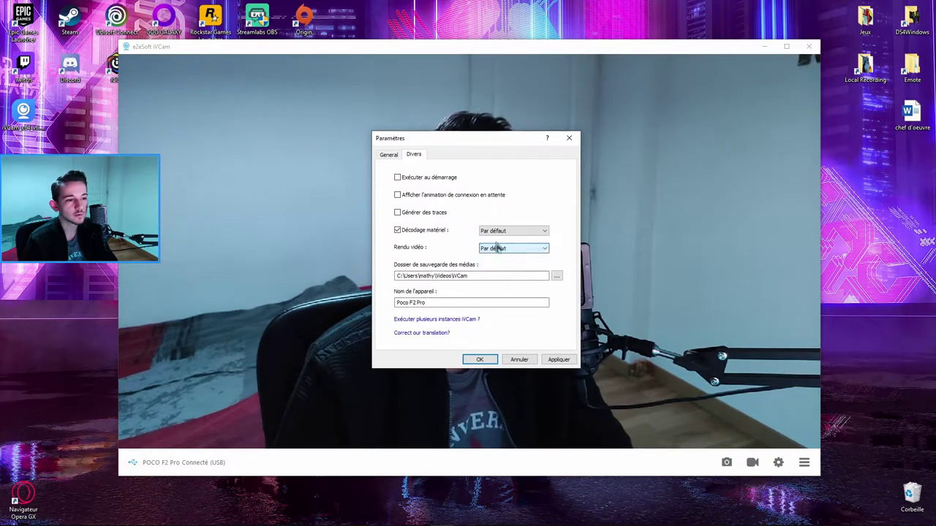
pyautogui.click(544, 248)
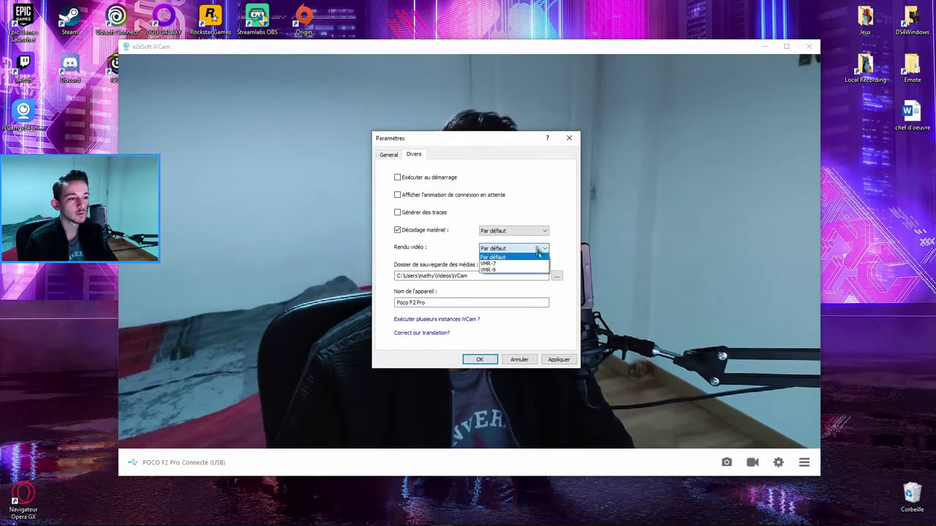
pyautogui.click(560, 247)
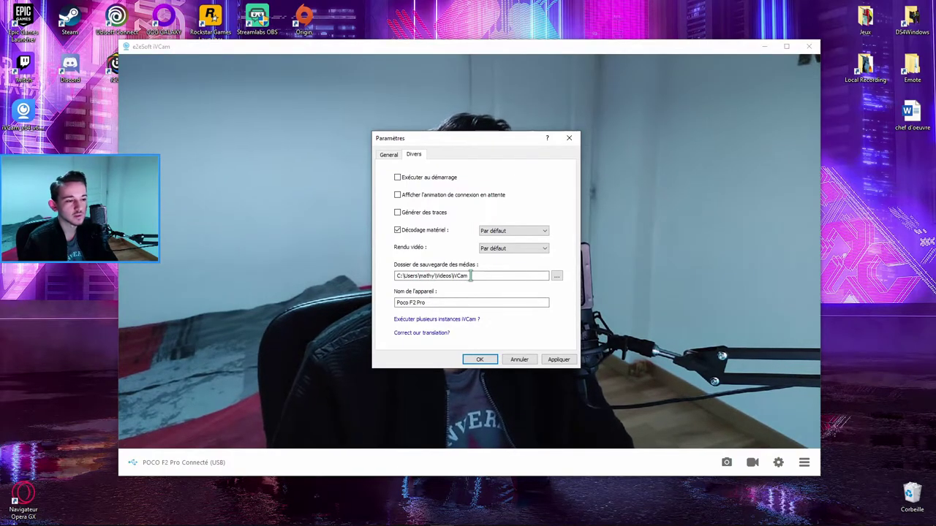
# - Choose the iVCam folder under Vidéos as the media save folder, select the device name, and apply the settings
pyautogui.click(556, 277)
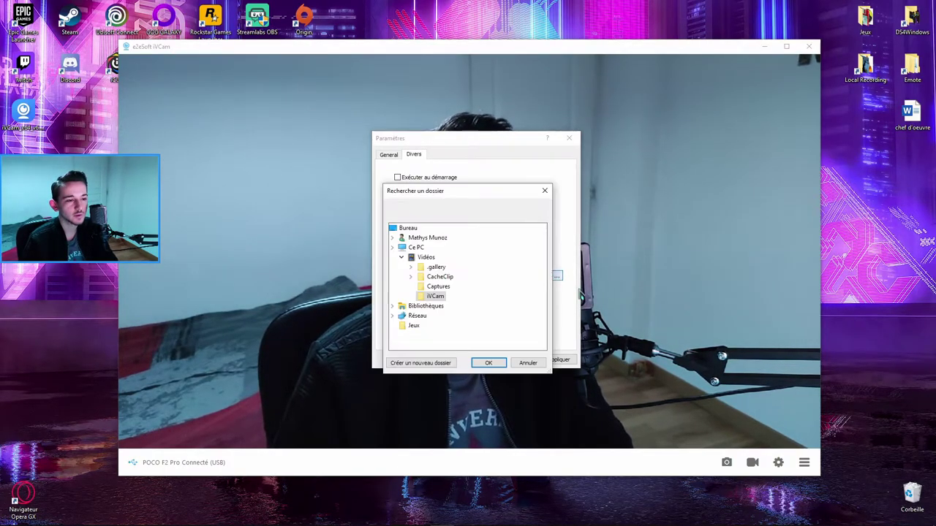
pyautogui.scroll(-2, 545, 296)
pyautogui.scroll(3, 538, 257)
pyautogui.click(489, 362)
pyautogui.moveTo(444, 302); pyautogui.dragTo(378, 300)
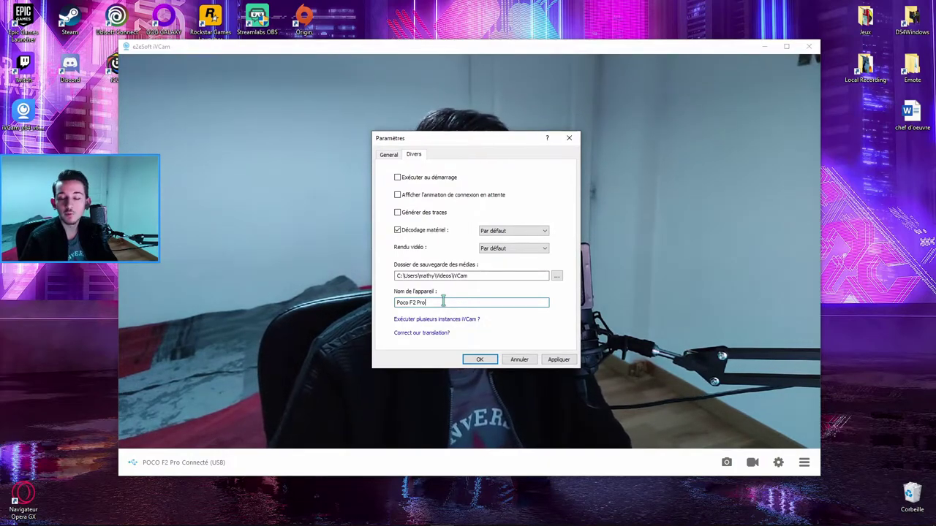
pyautogui.click(559, 360)
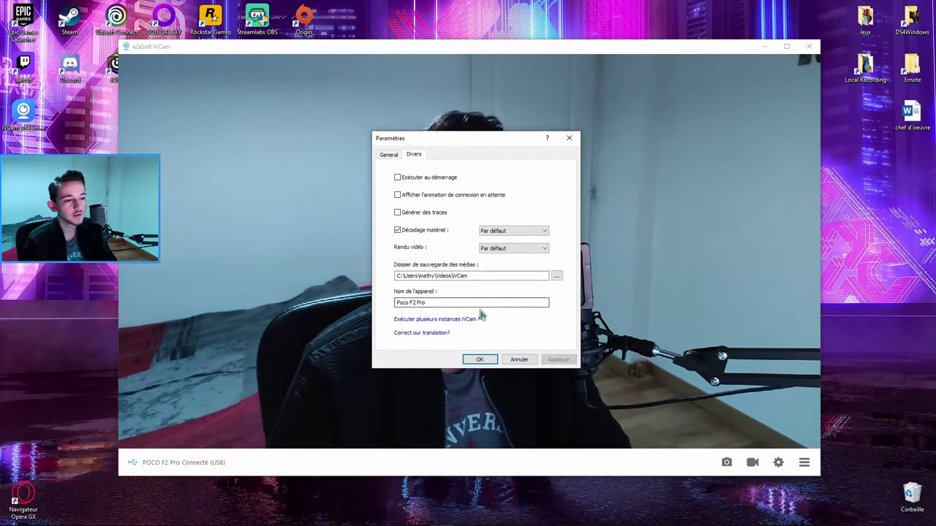
# - Confirm the iVCam settings and close the iVCam window
pyautogui.click(480, 360)
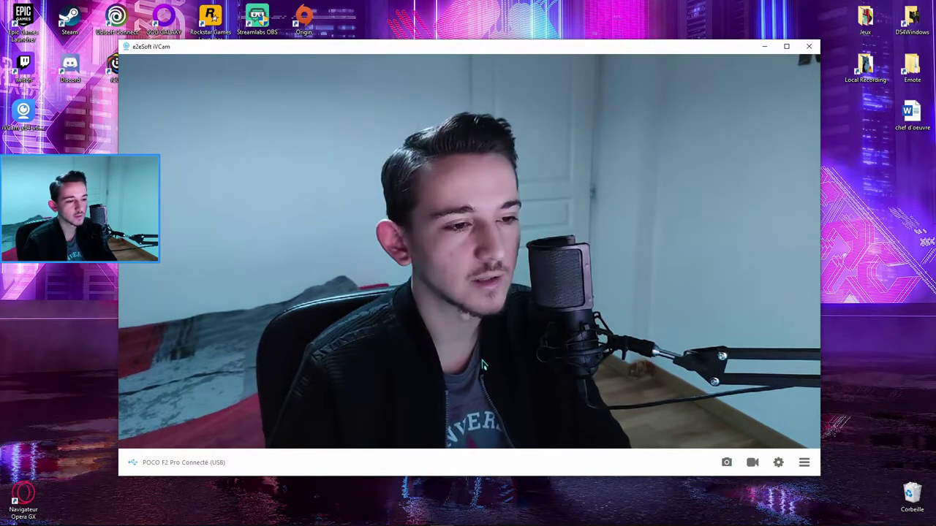
pyautogui.click(809, 47)
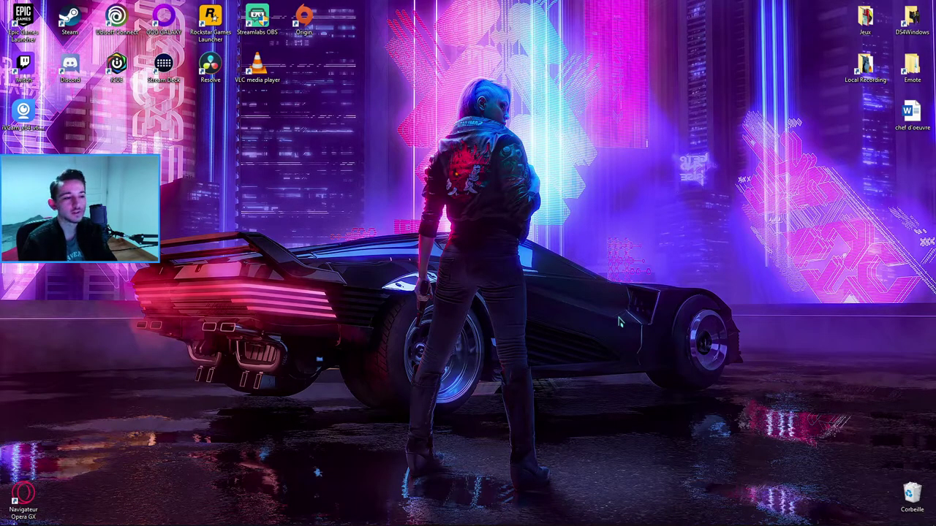
# - Switch to the Opera GX browser, search Google for "xplitt" and open the XSplit website
pyautogui.click(61, 517)
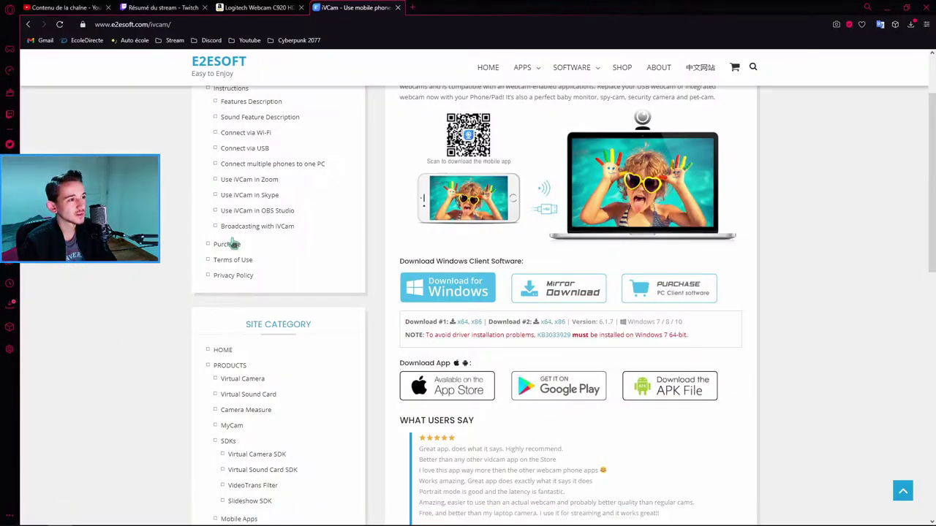
pyautogui.click(357, 24)
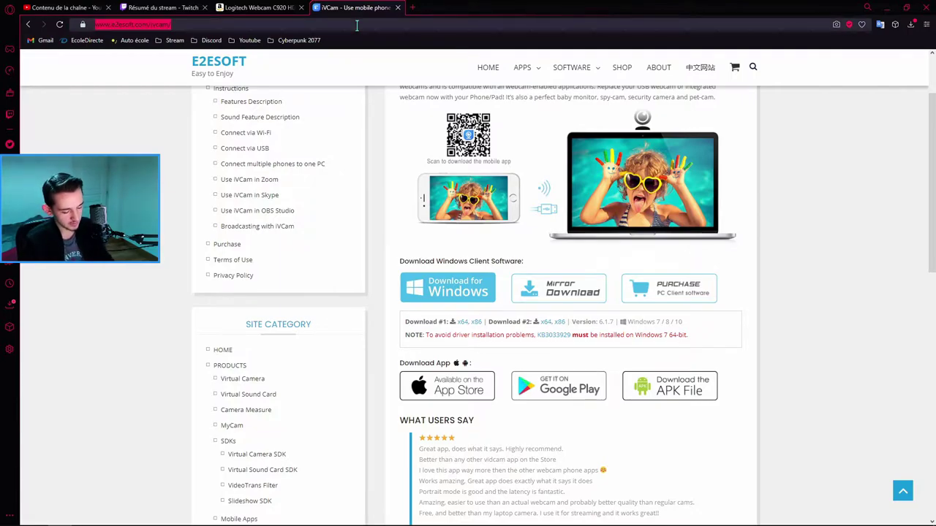
pyautogui.write('xplitt')
pyautogui.press('Return')
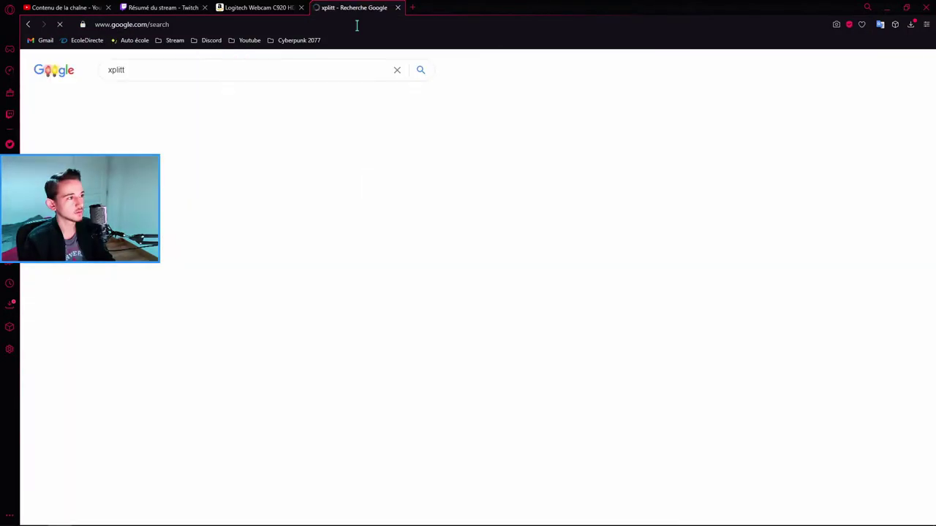
pyautogui.click(139, 151)
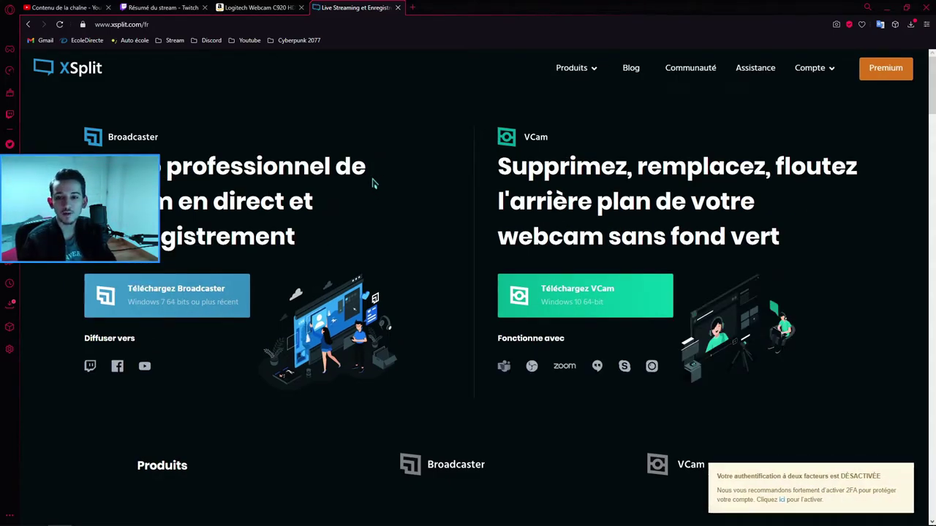
# - Open the XSplit VCam product page and play its presentation video in full screen
pyautogui.moveTo(569, 74)
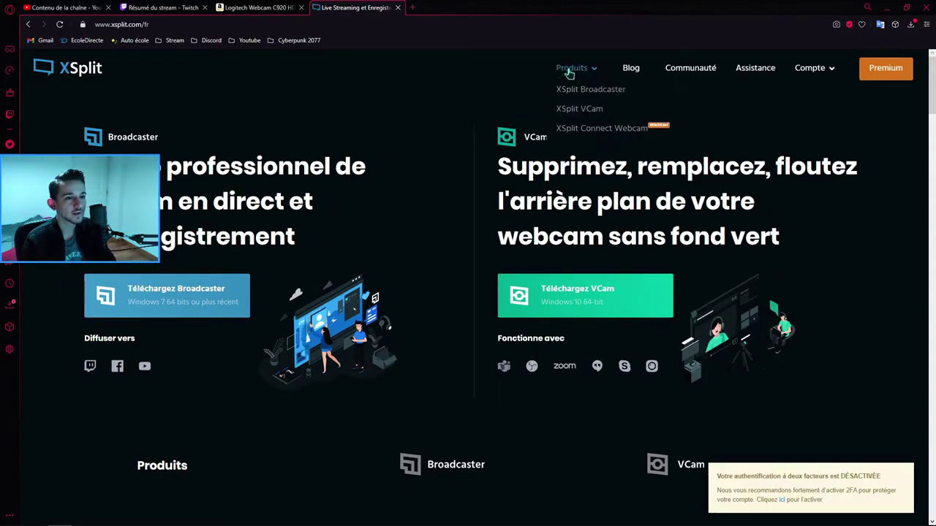
pyautogui.click(580, 114)
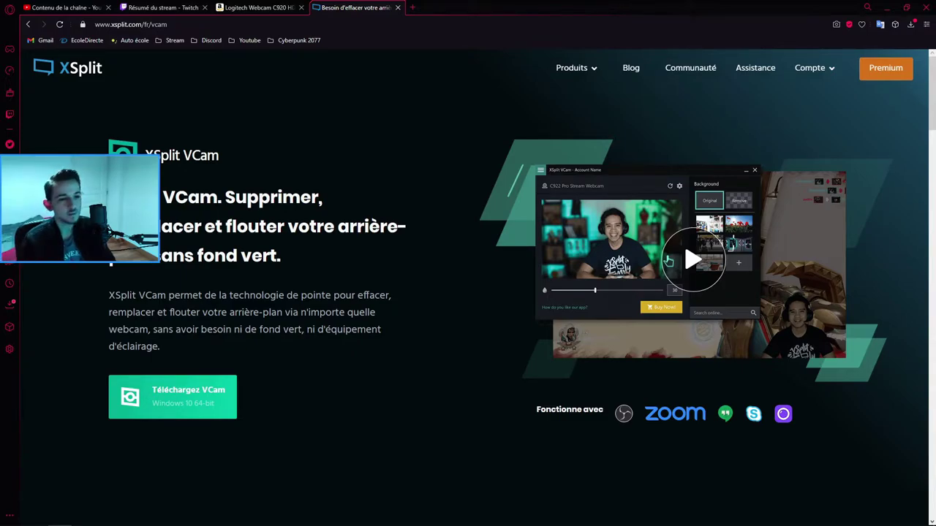
pyautogui.click(667, 260)
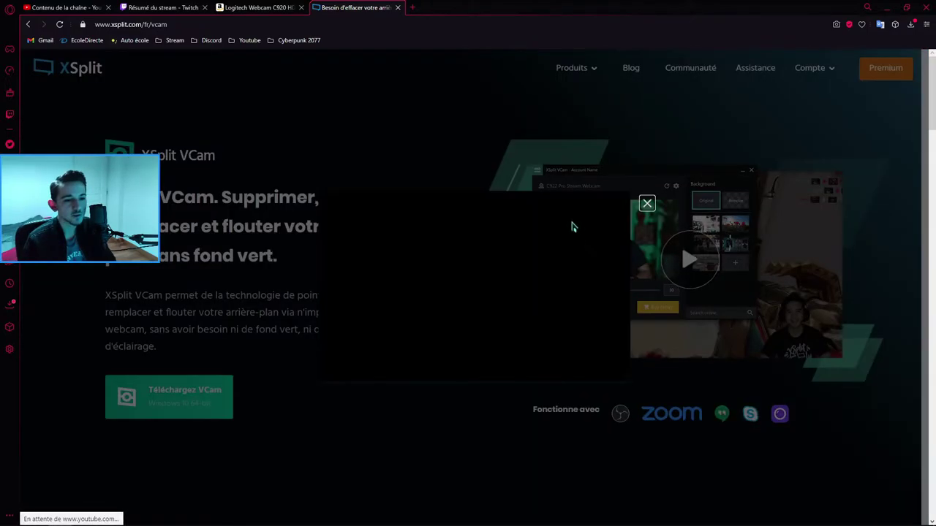
pyautogui.click(612, 371)
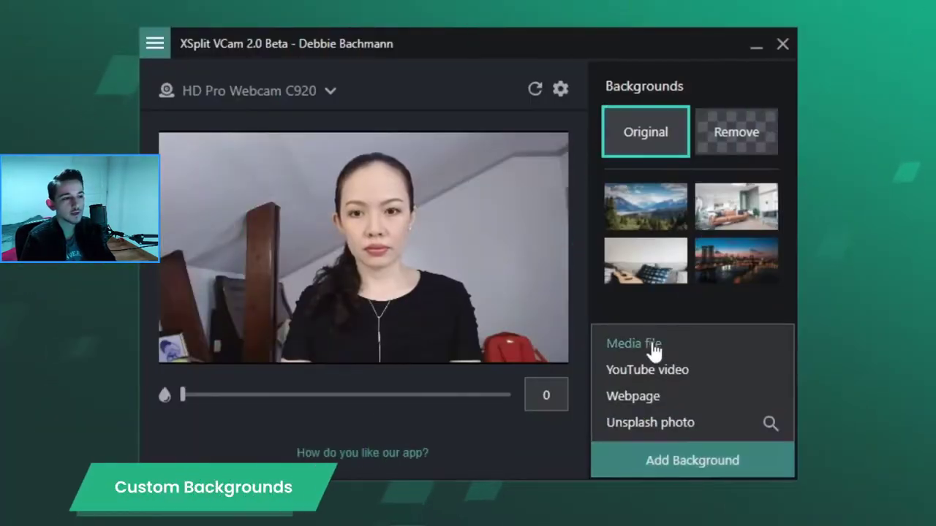
pyautogui.click(652, 346)
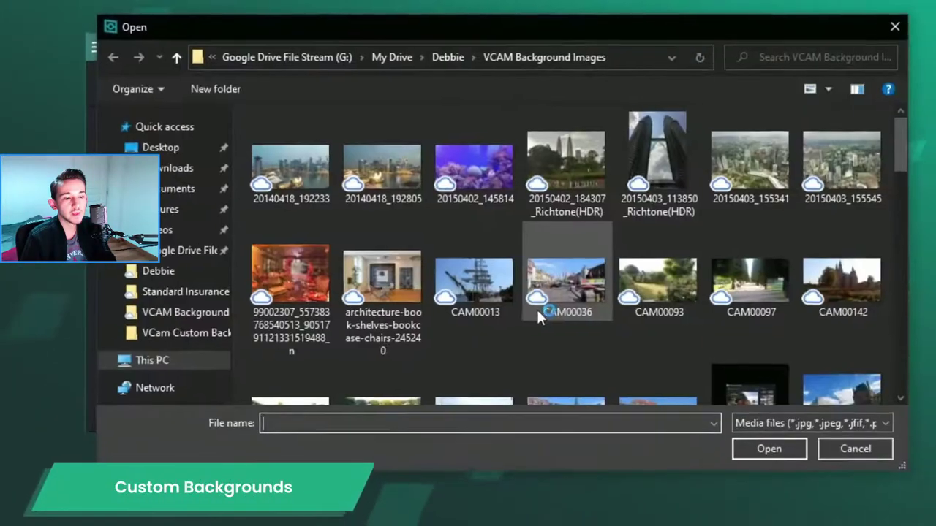
pyautogui.scroll(-5, 576, 256)
pyautogui.click(672, 161)
pyautogui.click(780, 453)
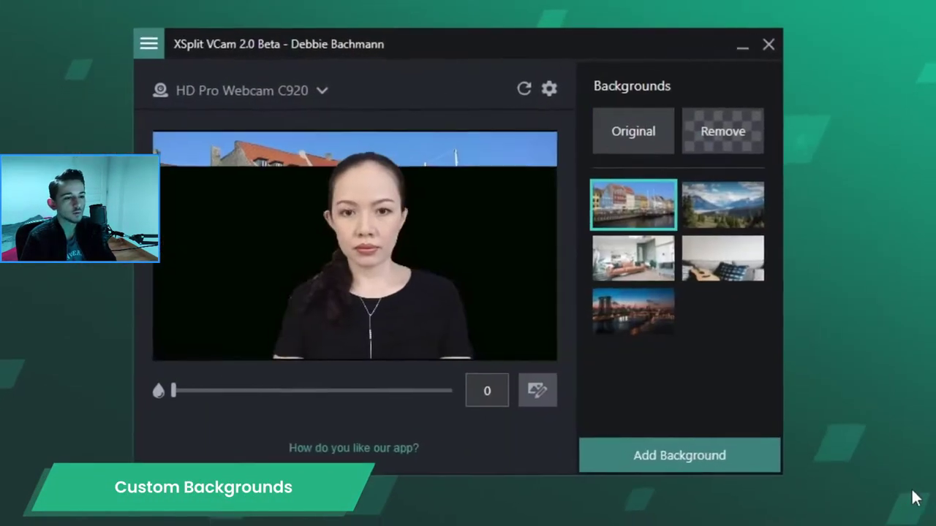
pyautogui.click(704, 457)
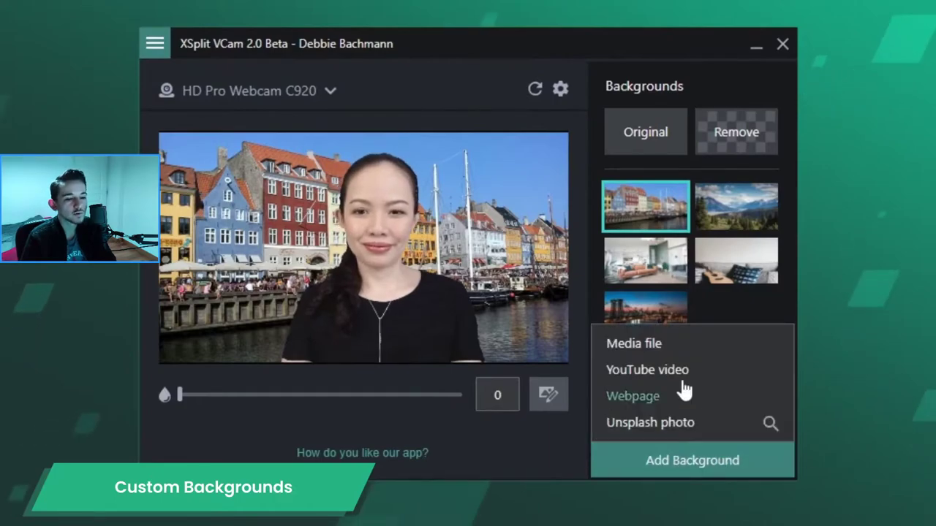
pyautogui.click(647, 370)
pyautogui.write('https://www.youtube.com/watch?v=rtvqakFjs5U')
pyautogui.click(642, 345)
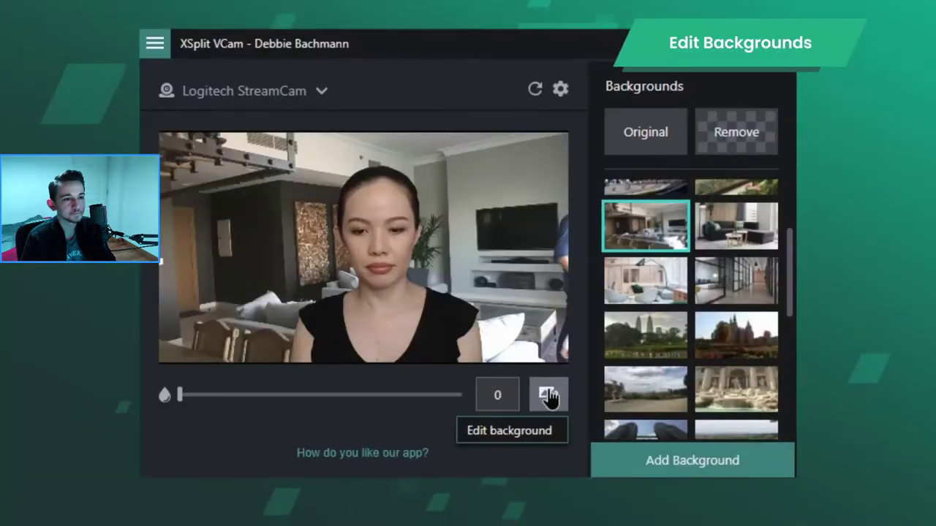
pyautogui.click(549, 395)
pyautogui.moveTo(687, 145); pyautogui.dragTo(701, 147)
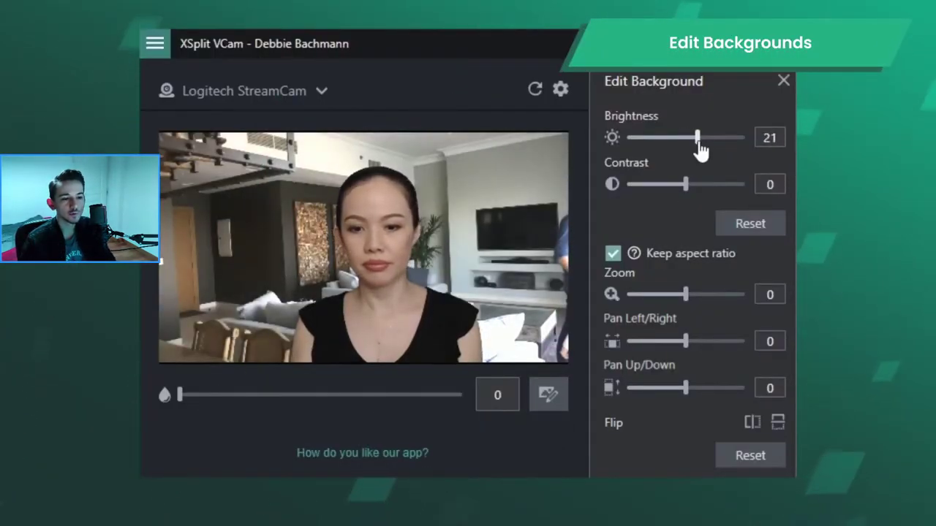
pyautogui.moveTo(690, 192); pyautogui.dragTo(702, 192)
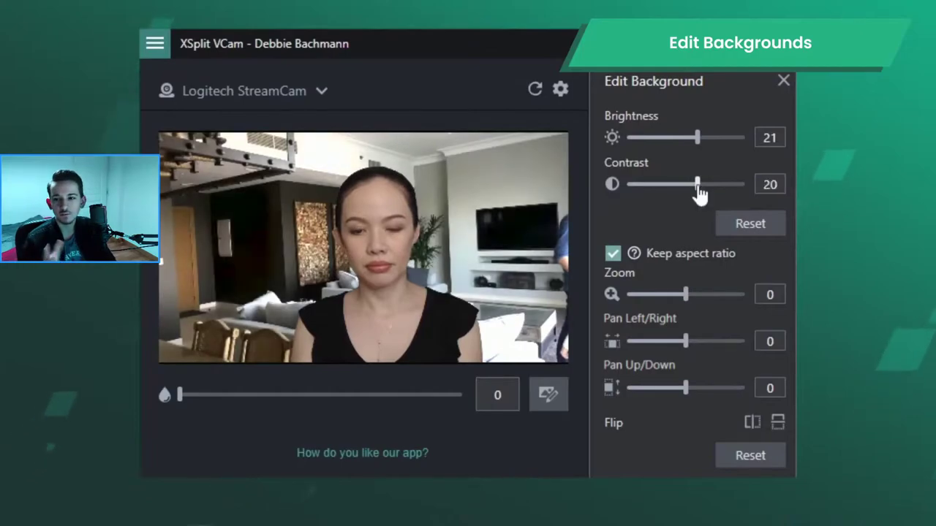
pyautogui.moveTo(687, 295); pyautogui.dragTo(702, 299)
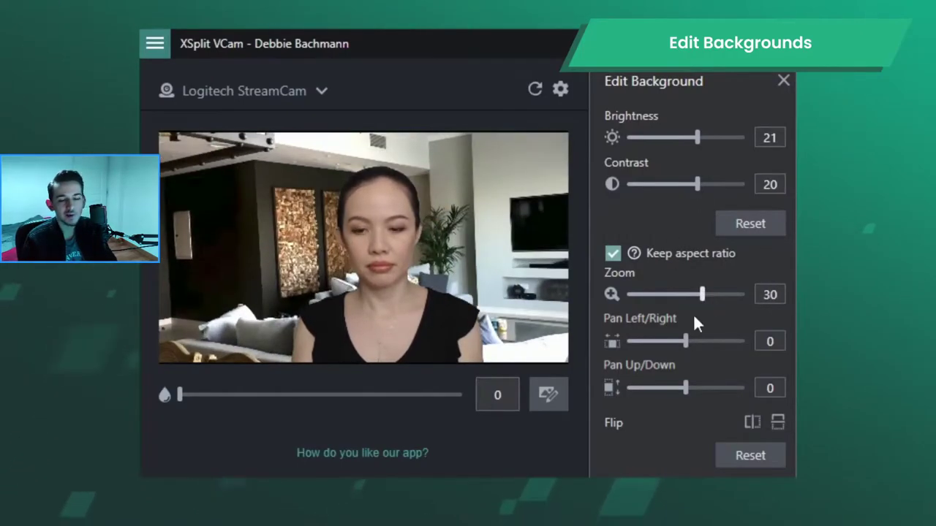
pyautogui.moveTo(687, 341); pyautogui.dragTo(694, 341)
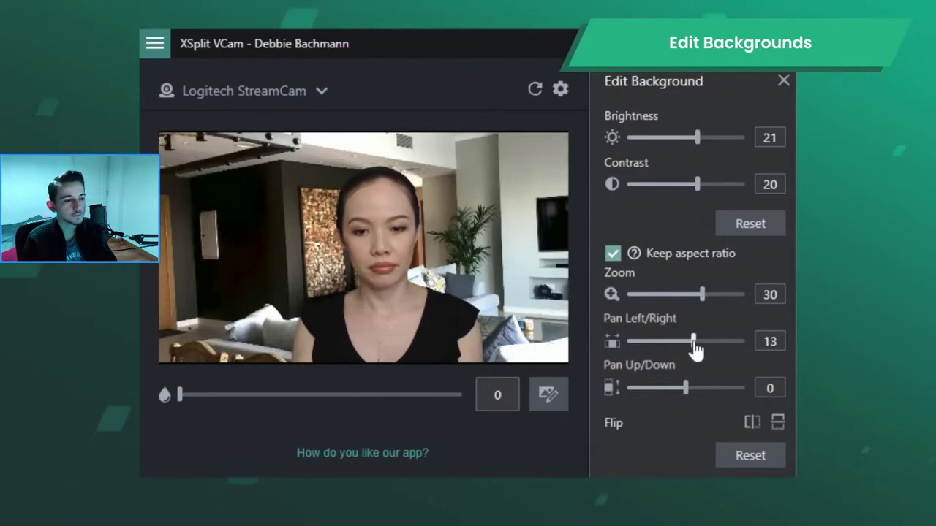
# - Skip ahead through the VCam presentation video, pause it, leave full screen and close the video overlay
pyautogui.press('Right')
pyautogui.press('Right')
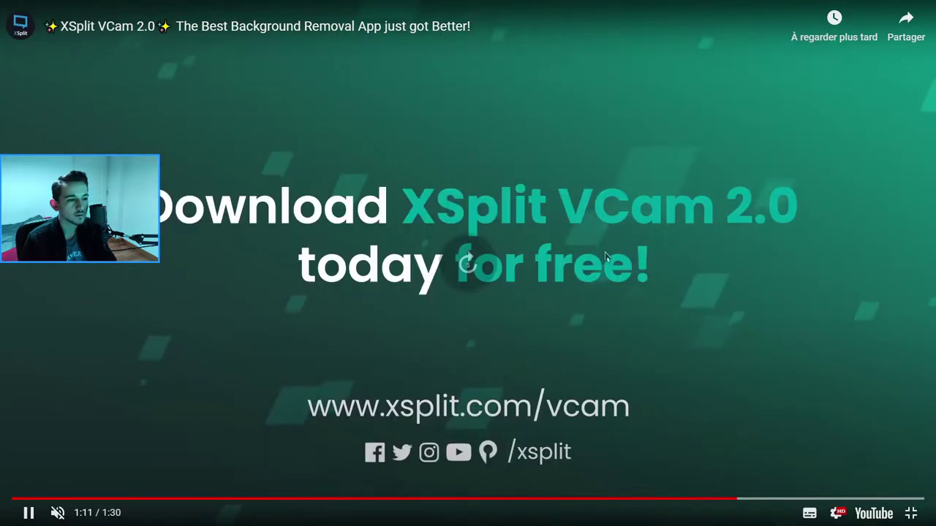
pyautogui.press('Right')
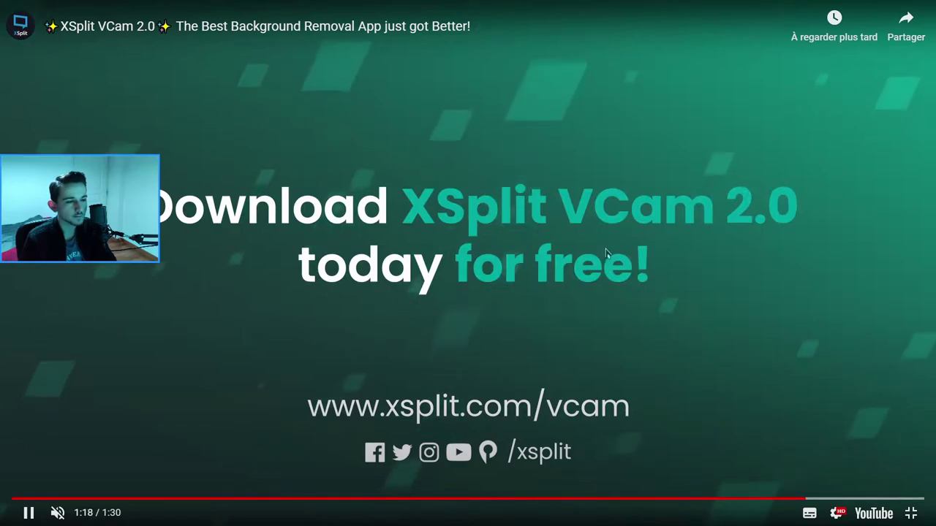
pyautogui.press('space')
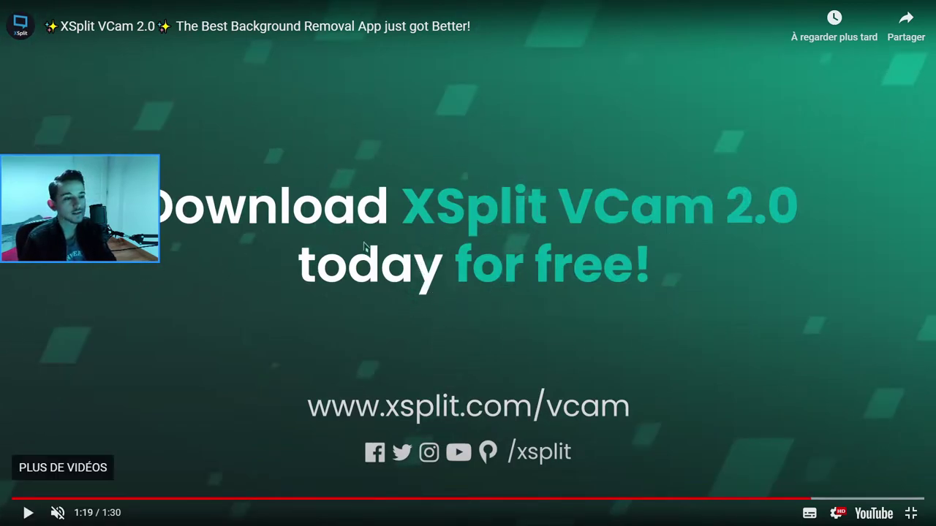
pyautogui.click(912, 514)
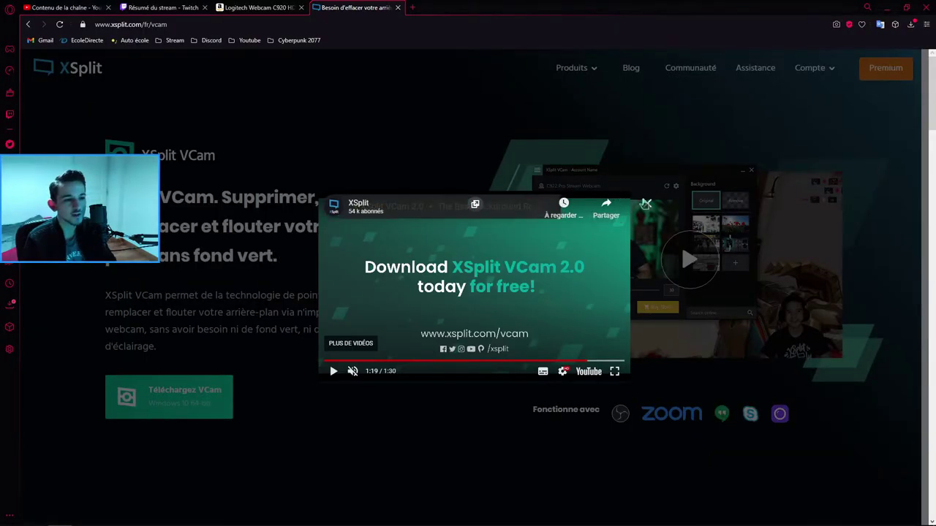
pyautogui.click(422, 160)
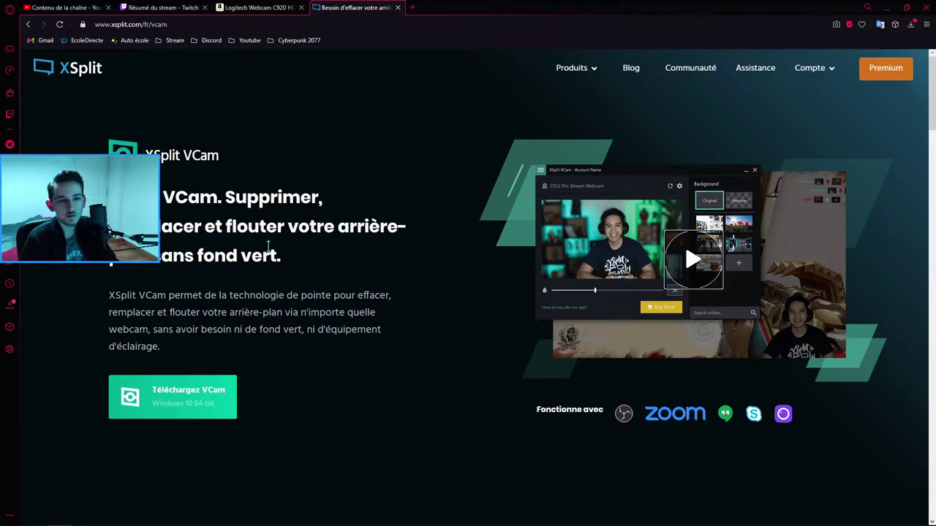
# - Download XSplit VCam and save its installer in the Bureau folder
pyautogui.click(192, 395)
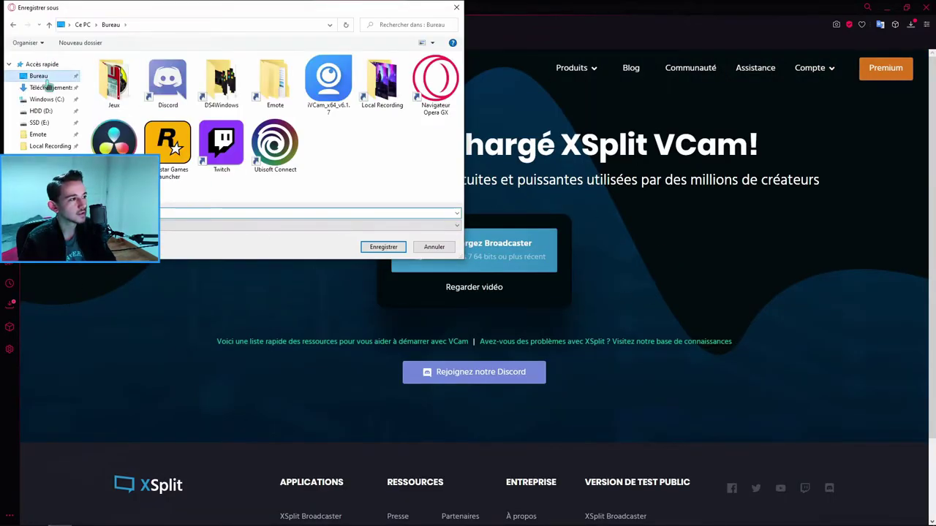
pyautogui.click(377, 248)
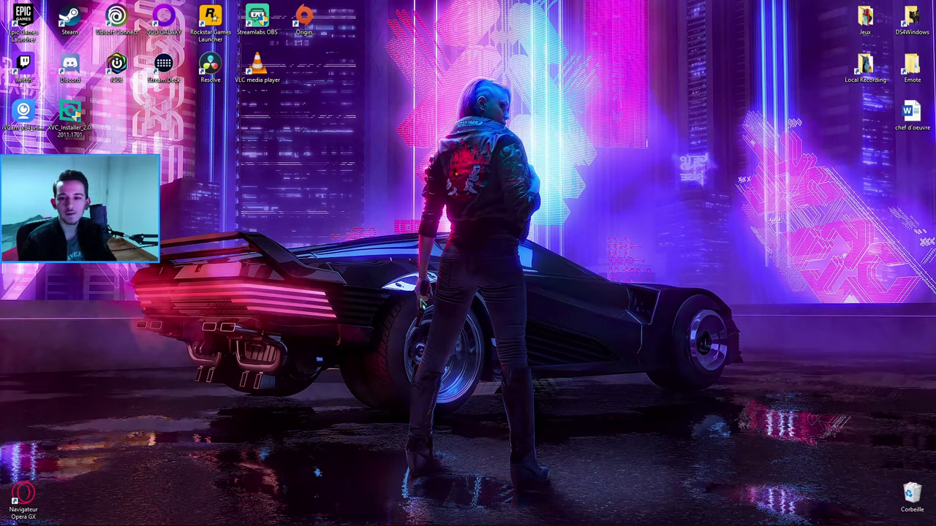
# - Switch to XSplit VCam and reposition its window on the desktop
pyautogui.moveTo(543, 512)
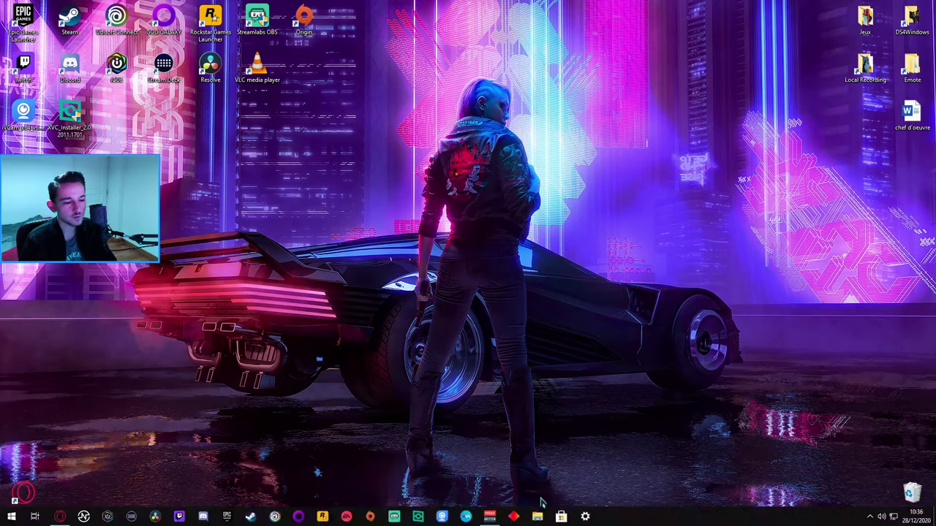
pyautogui.click(422, 517)
pyautogui.moveTo(478, 153); pyautogui.dragTo(490, 115)
pyautogui.moveTo(351, 285); pyautogui.dragTo(319, 291)
pyautogui.moveTo(513, 113); pyautogui.dragTo(534, 113)
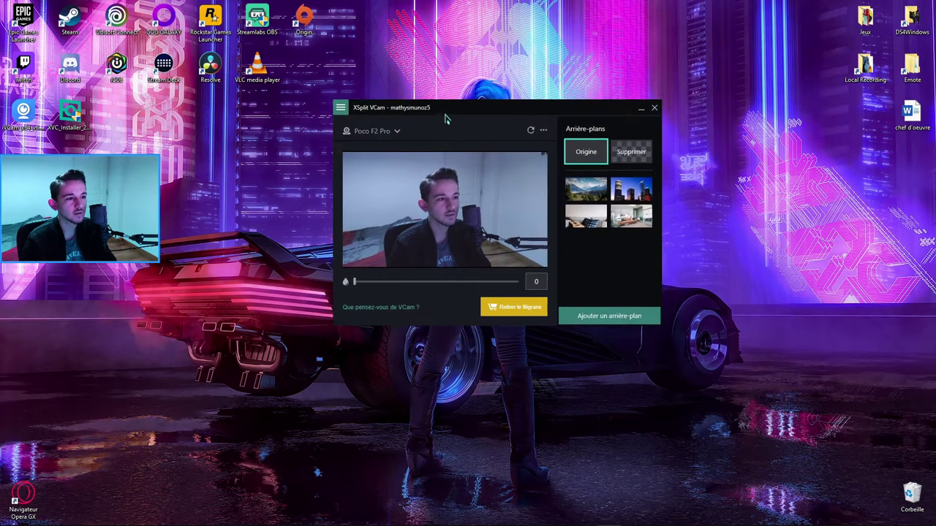
# - Select Poco F2 Pro as the webcam source and shift the VCam window towards the middle of the desktop
pyautogui.click(386, 132)
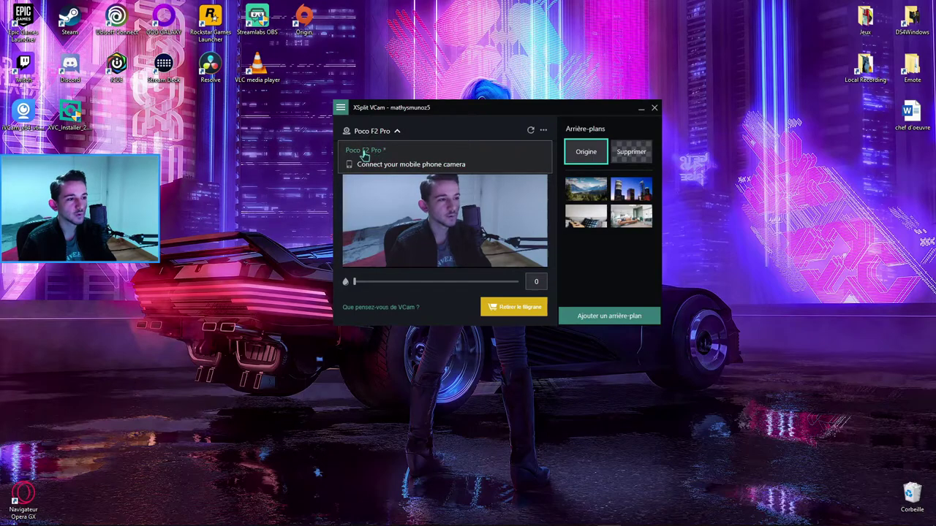
pyautogui.click(373, 152)
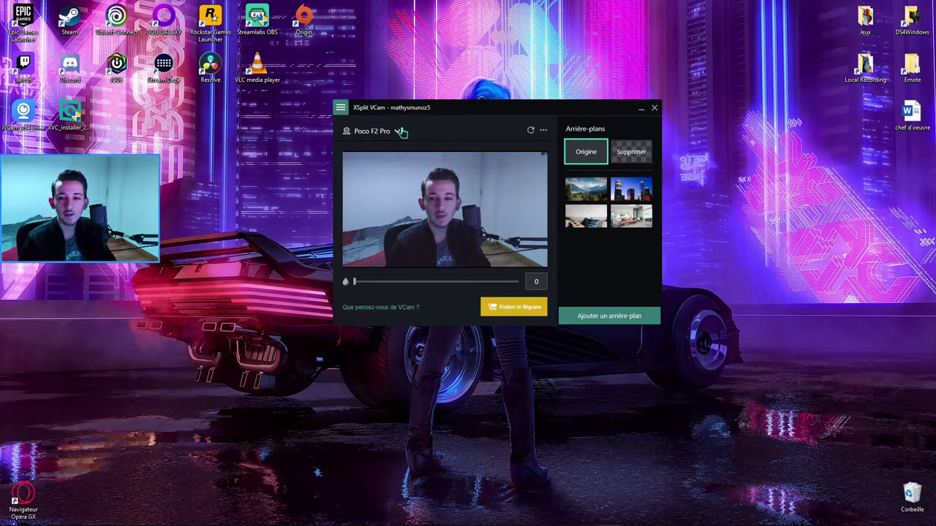
pyautogui.moveTo(460, 117); pyautogui.dragTo(493, 127)
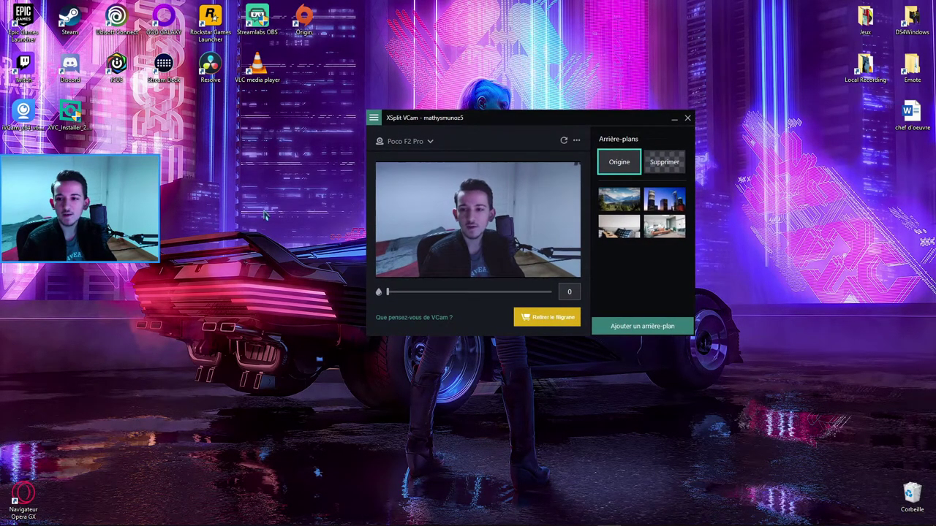
# - Try the background blur at 100 and return it to 0
pyautogui.moveTo(387, 293); pyautogui.dragTo(555, 296)
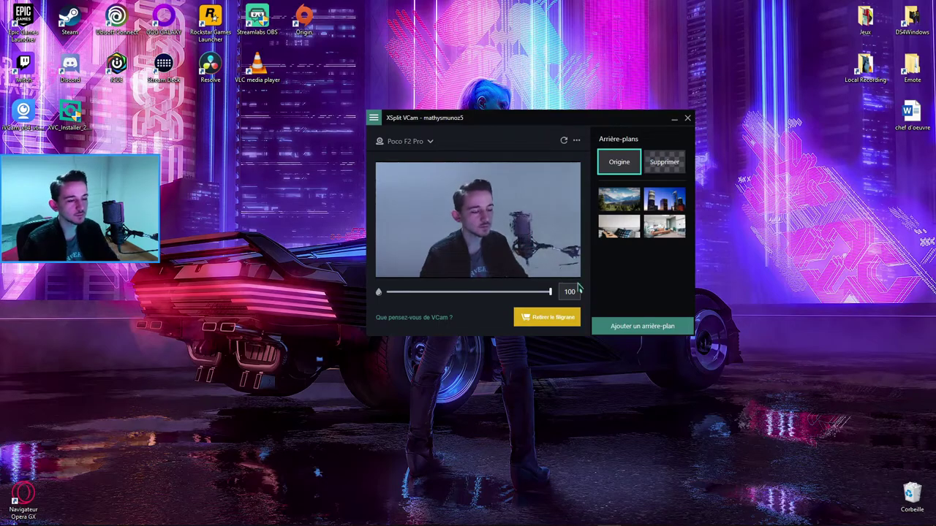
pyautogui.moveTo(542, 296)
pyautogui.mouseDown()
pyautogui.moveTo(388, 291)
pyautogui.moveTo(554, 292)
pyautogui.mouseUp()
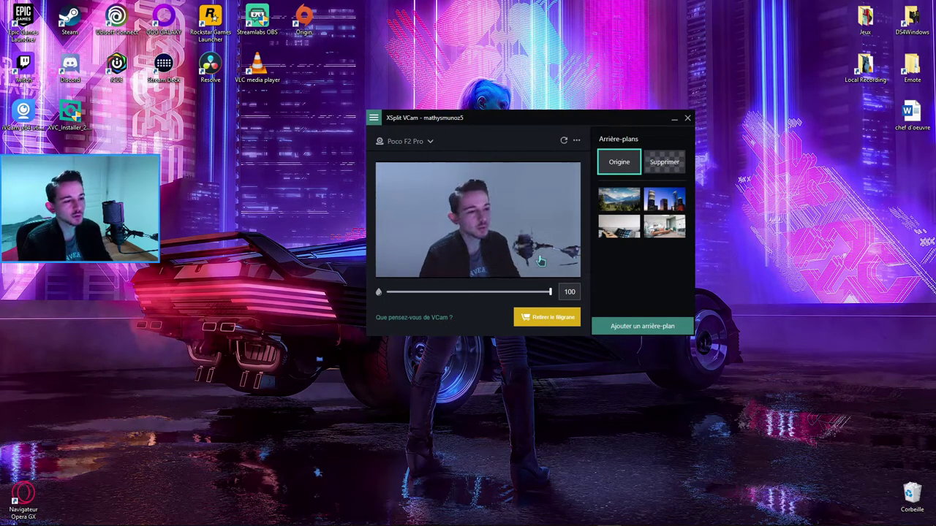
pyautogui.moveTo(550, 292); pyautogui.dragTo(388, 294)
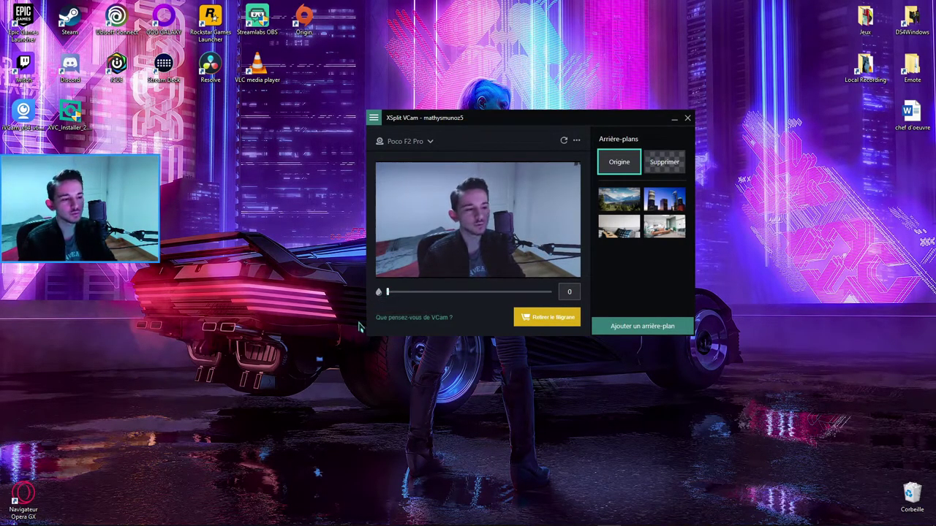
# - Set the background blur to 11 and shift the VCam window slightly
pyautogui.click(562, 291)
pyautogui.write('11')
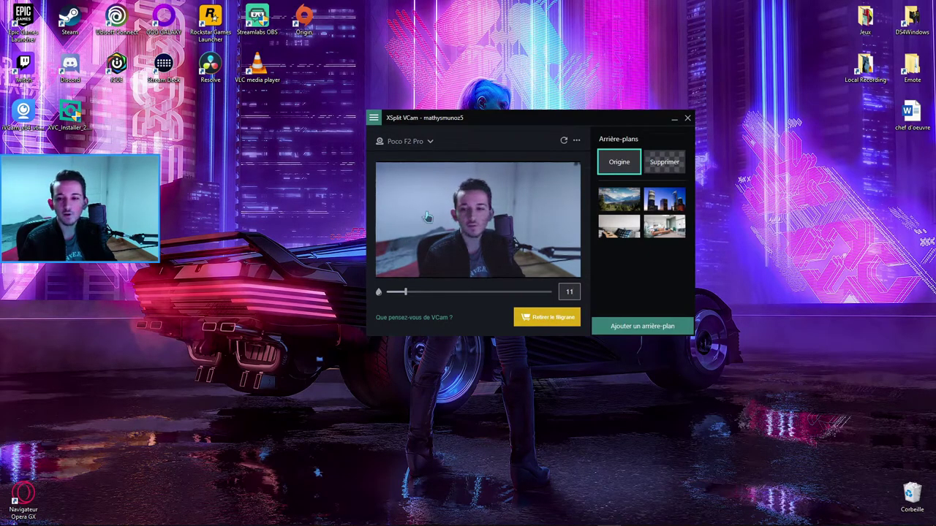
pyautogui.moveTo(510, 124)
pyautogui.mouseDown()
pyautogui.moveTo(505, 132)
pyautogui.moveTo(514, 130)
pyautogui.mouseUp()
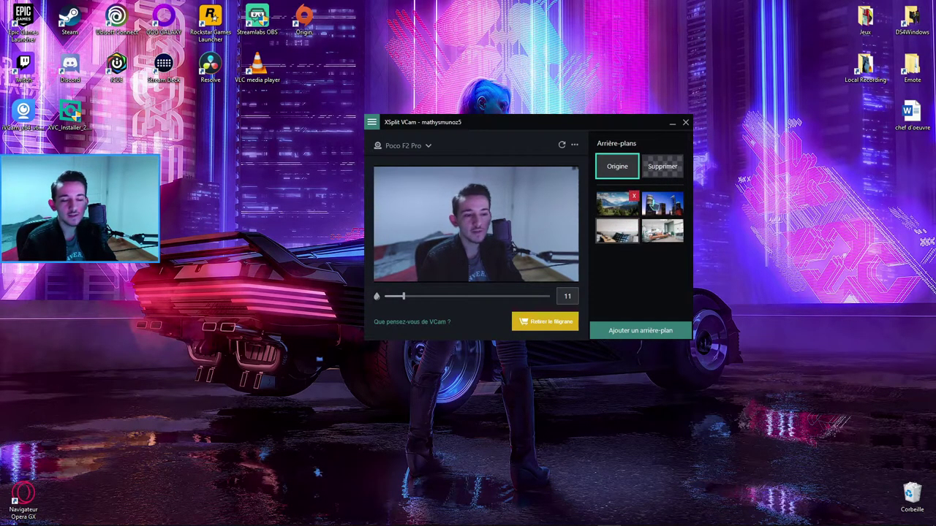
# - Try the mountain, city skyline and two room interior preset backgrounds in turn, ending on the bright living room
pyautogui.click(618, 212)
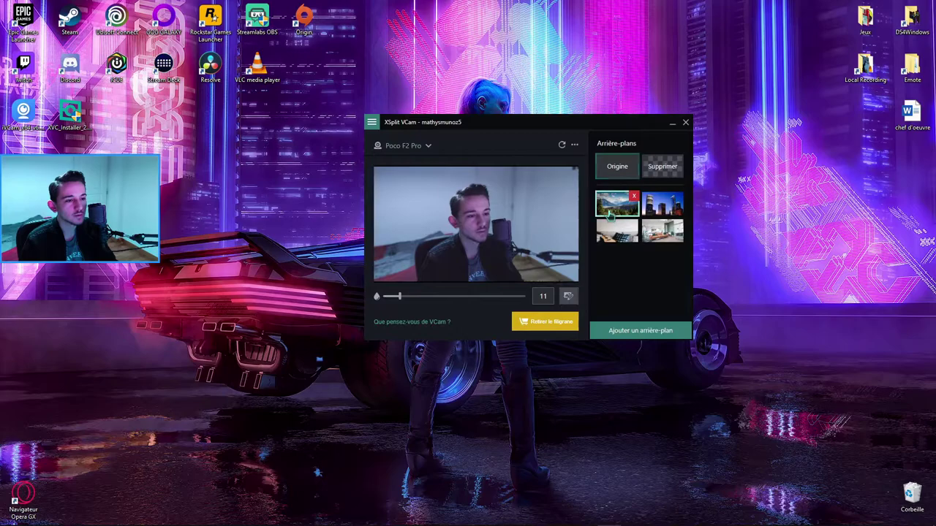
pyautogui.click(662, 203)
pyautogui.click(617, 231)
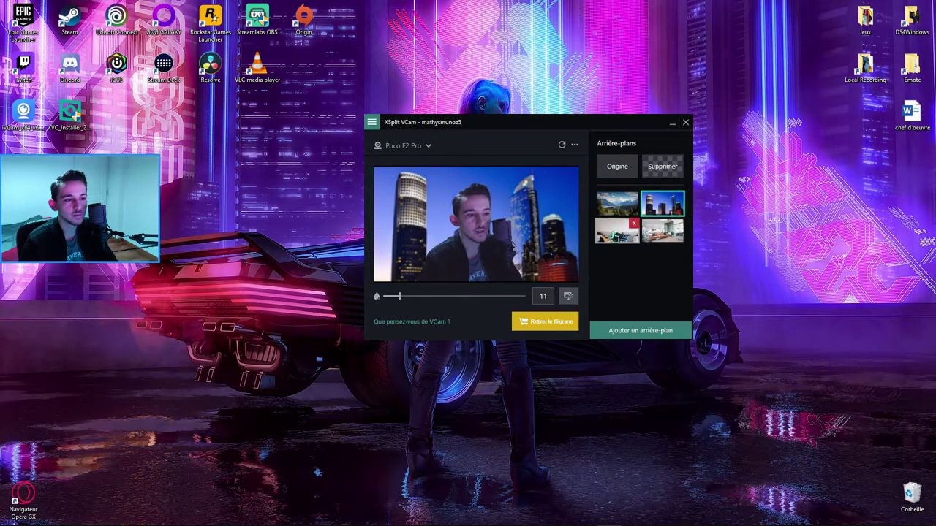
pyautogui.click(662, 240)
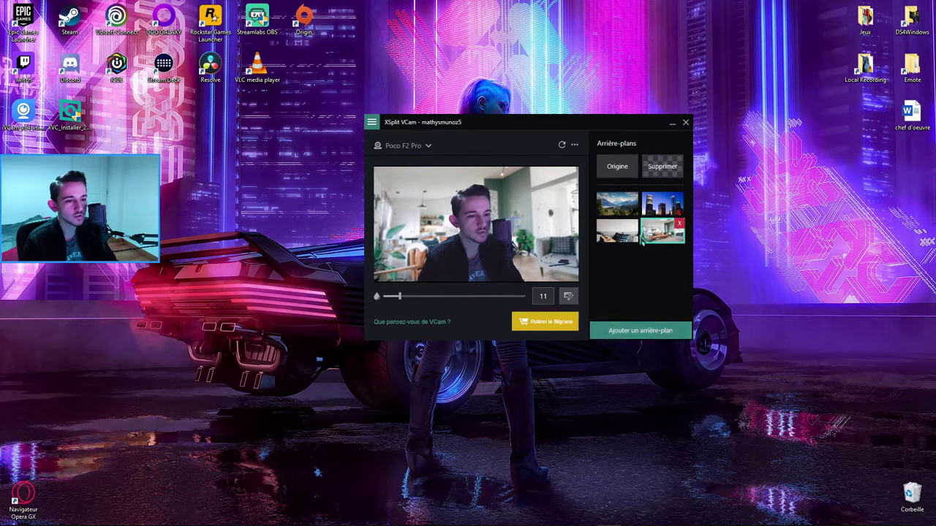
pyautogui.click(652, 334)
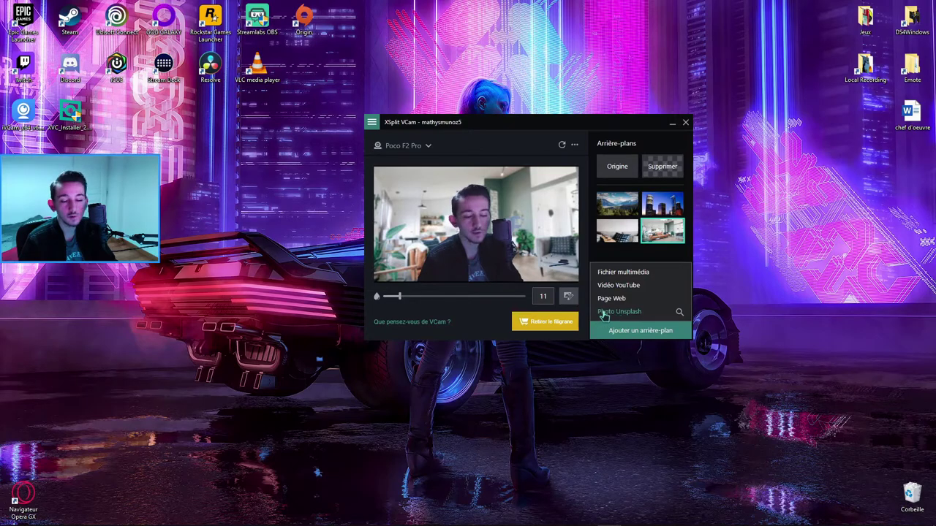
pyautogui.click(632, 261)
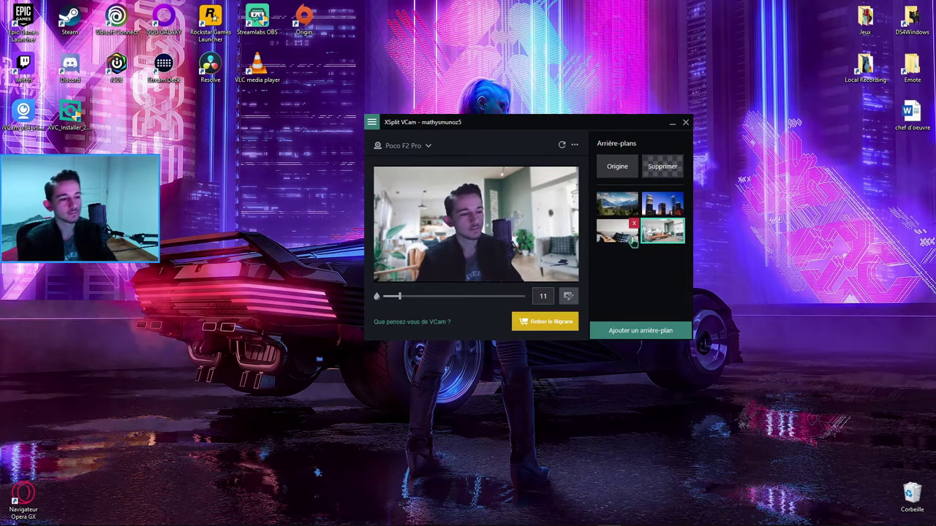
pyautogui.click(371, 123)
pyautogui.click(373, 125)
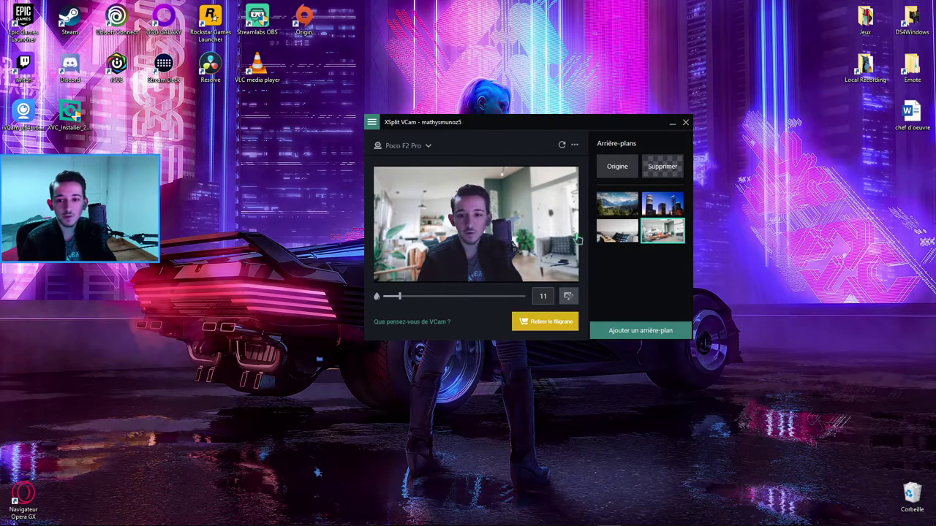
pyautogui.click(371, 122)
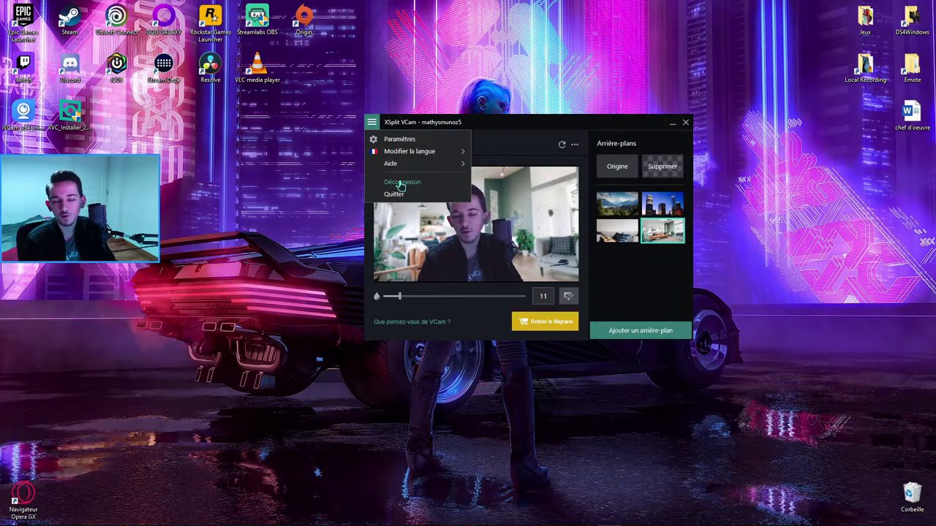
pyautogui.click(613, 275)
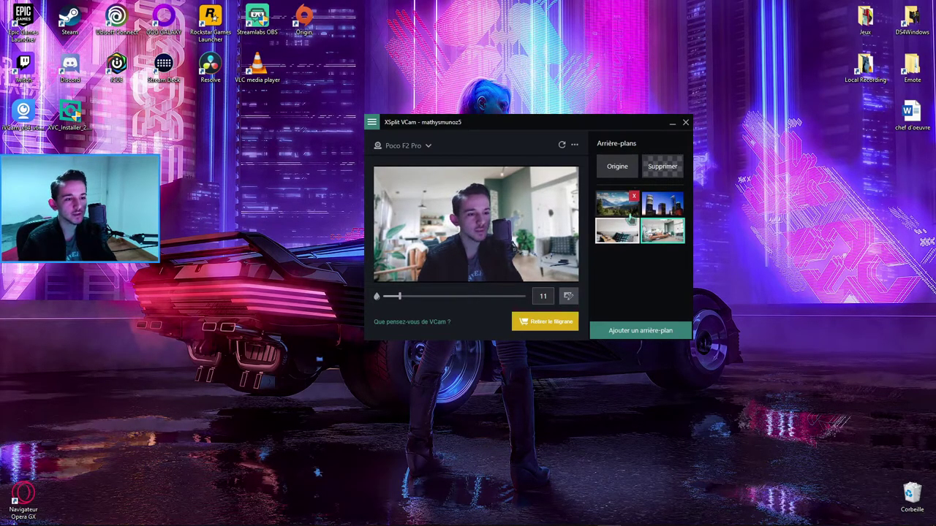
# - Compare the Origine and Supprimer background modes, settle on Origine, and shift the VCam window slightly
pyautogui.click(617, 166)
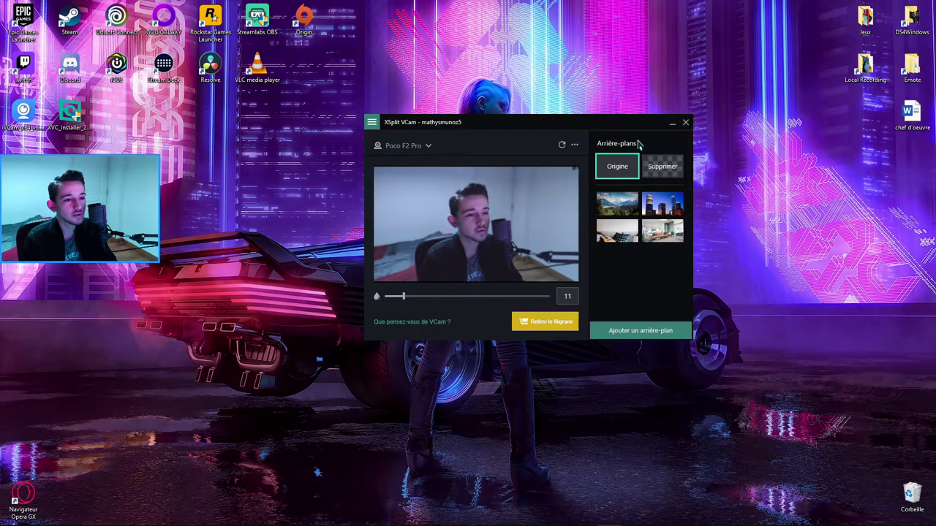
pyautogui.click(660, 167)
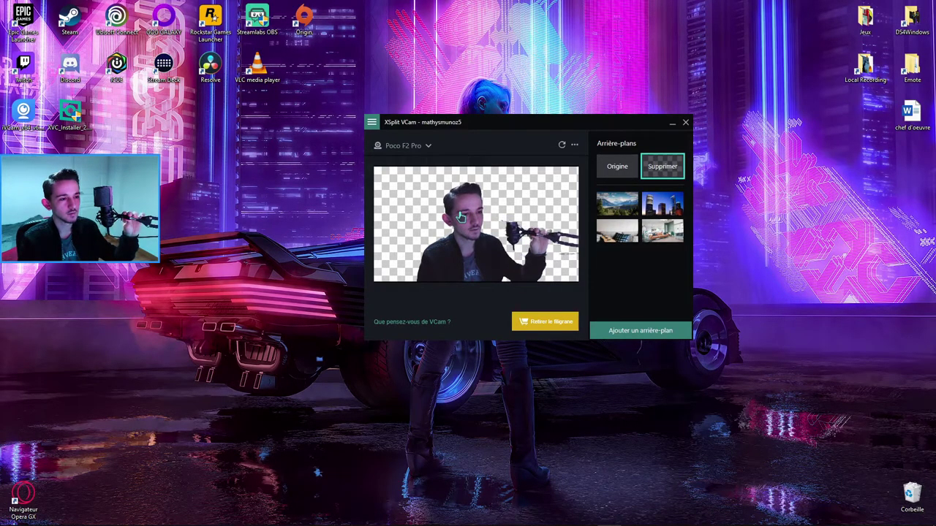
pyautogui.click(618, 166)
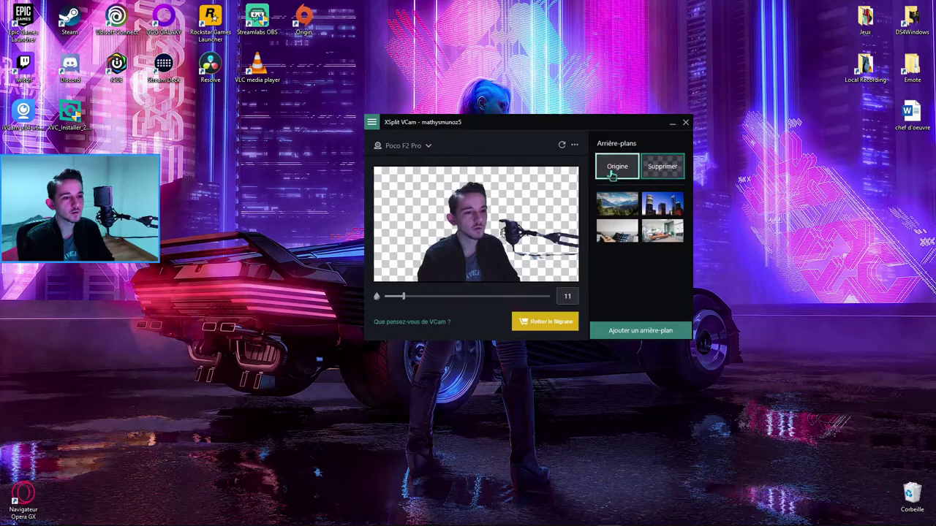
pyautogui.click(671, 167)
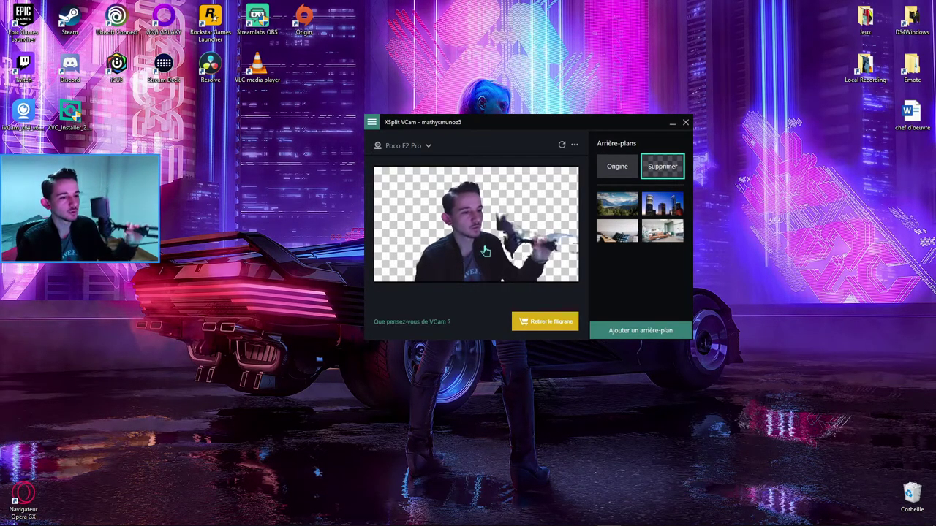
pyautogui.click(625, 168)
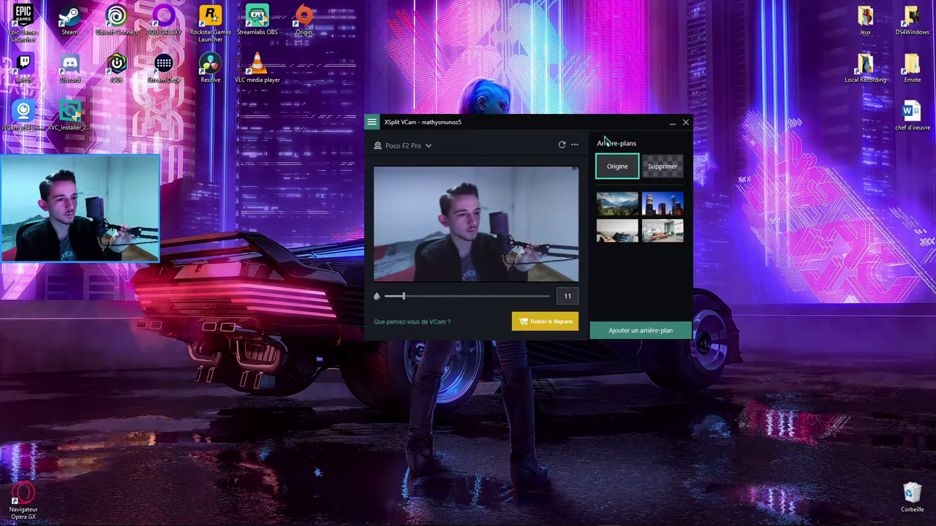
pyautogui.moveTo(566, 125); pyautogui.dragTo(575, 131)
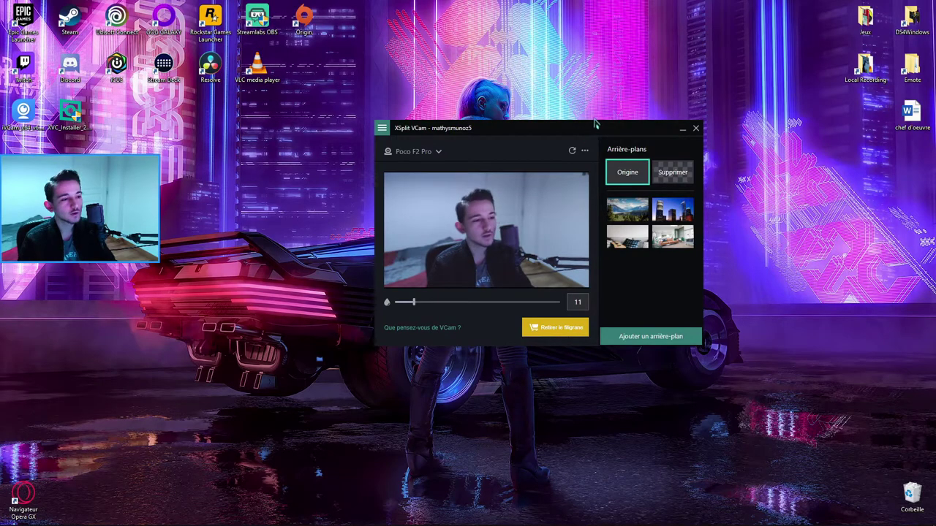
# - Switch to Streamlabs OBS and start adding a Dispositif de capture vidéo source to the Full Screen scene
pyautogui.hotkey('alt', 'Tab')
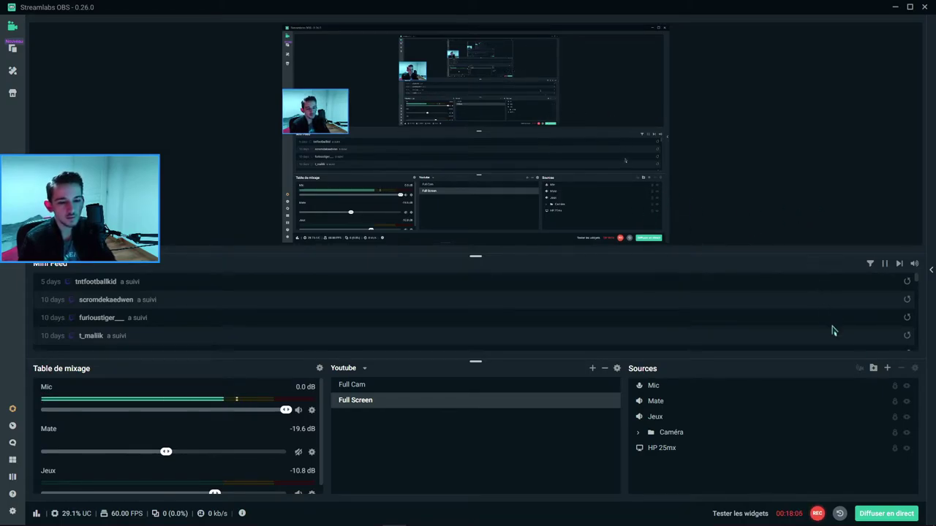
pyautogui.click(887, 369)
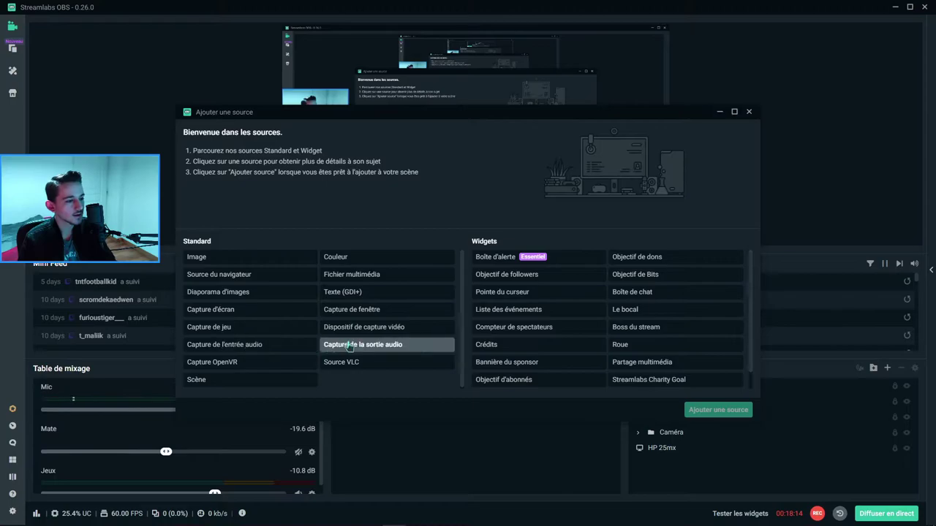
pyautogui.click(366, 332)
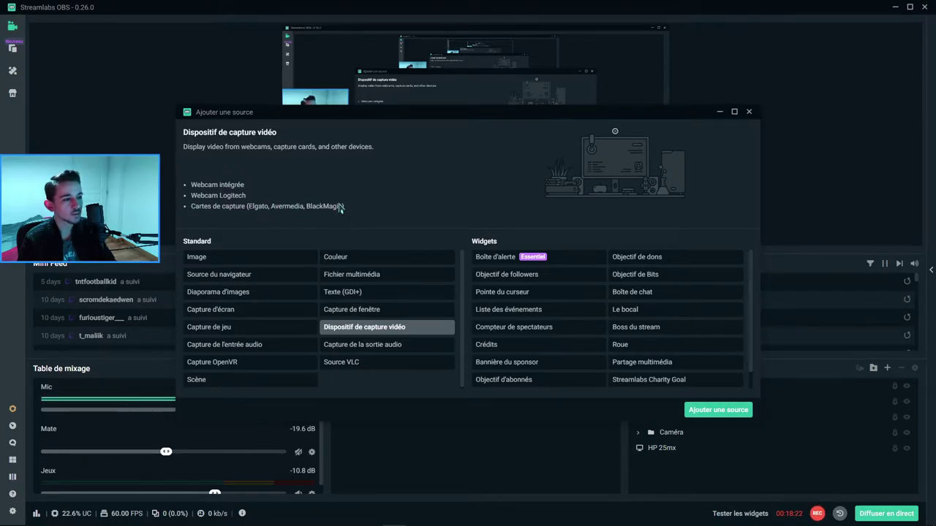
pyautogui.moveTo(365, 115); pyautogui.dragTo(377, 91)
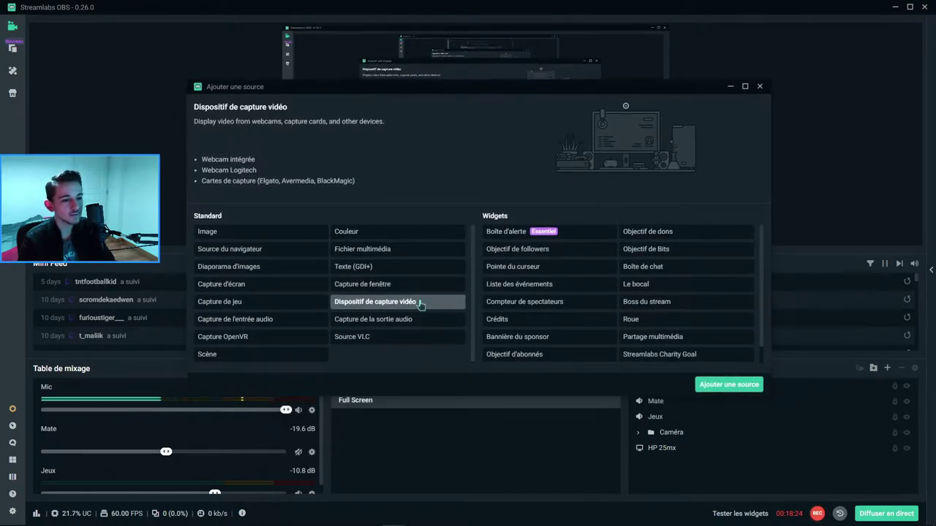
pyautogui.click(721, 386)
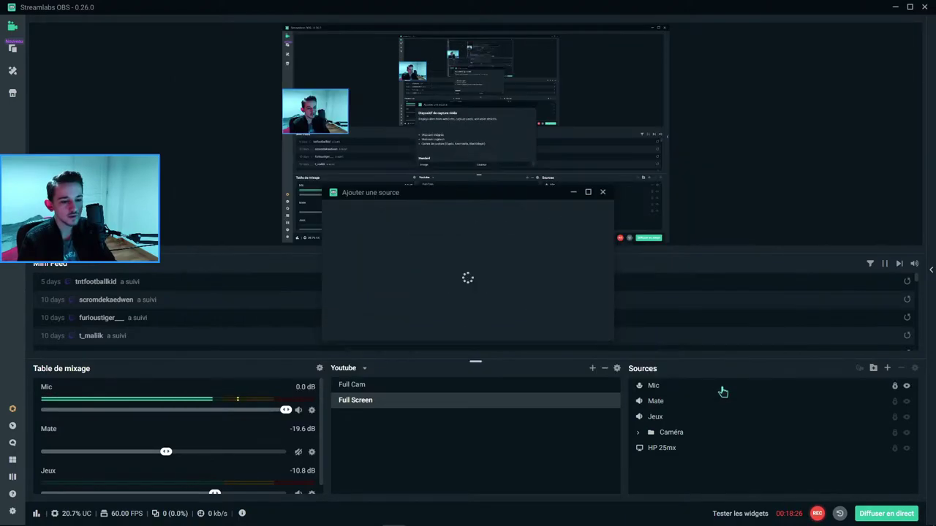
# - Create a new capture source instead of reusing an existing one, and set its device to XSplit VCam
pyautogui.click(437, 329)
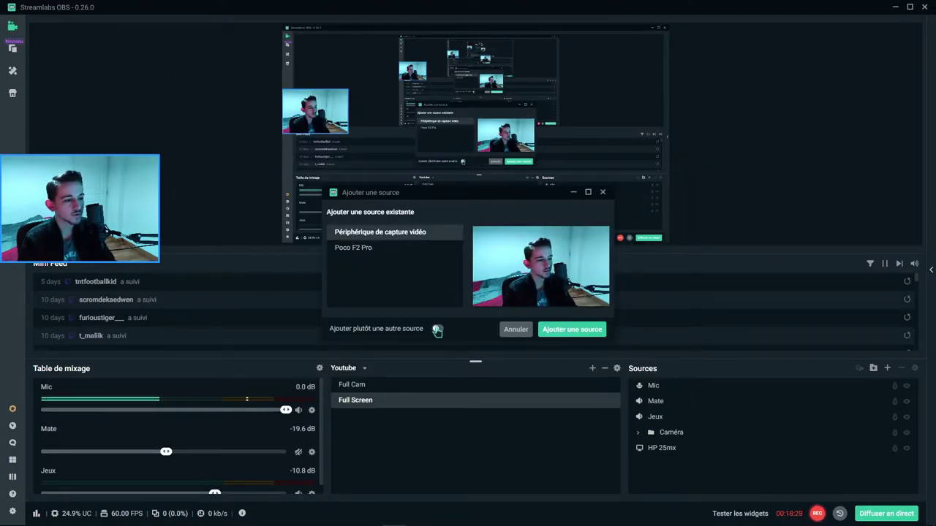
pyautogui.click(571, 329)
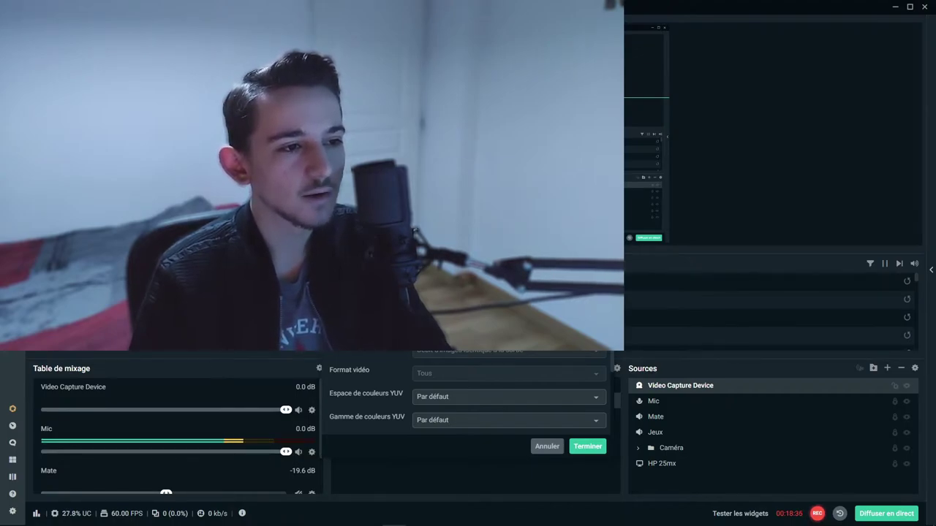
pyautogui.moveTo(473, 78); pyautogui.dragTo(707, 65)
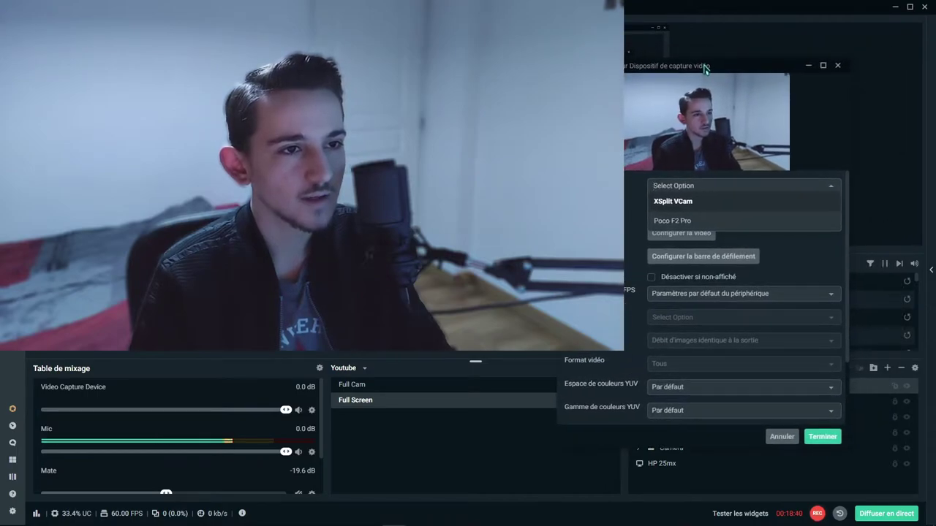
pyautogui.click(674, 206)
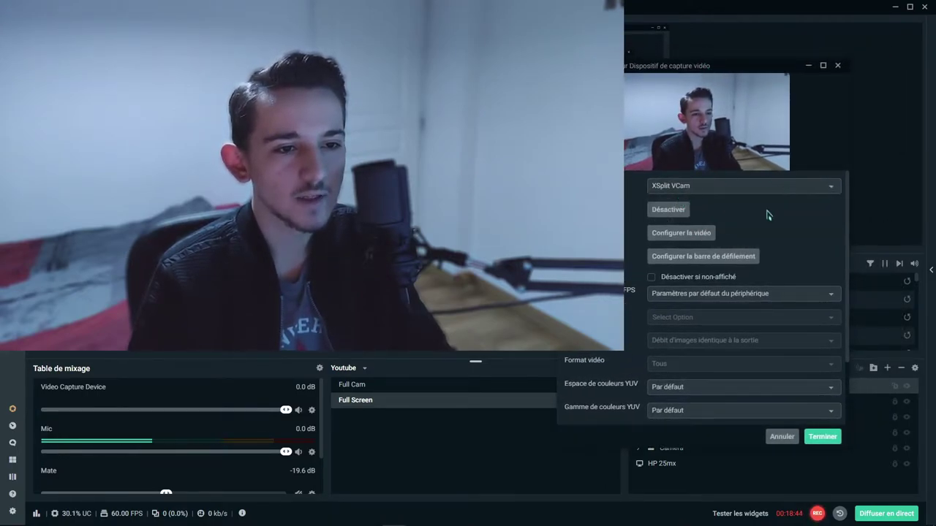
# - Try a custom 1280x720 resolution with Débit d'images maximal, and restore Paramètres par défaut du périphérique
pyautogui.scroll(-1, 699, 270)
pyautogui.click(696, 245)
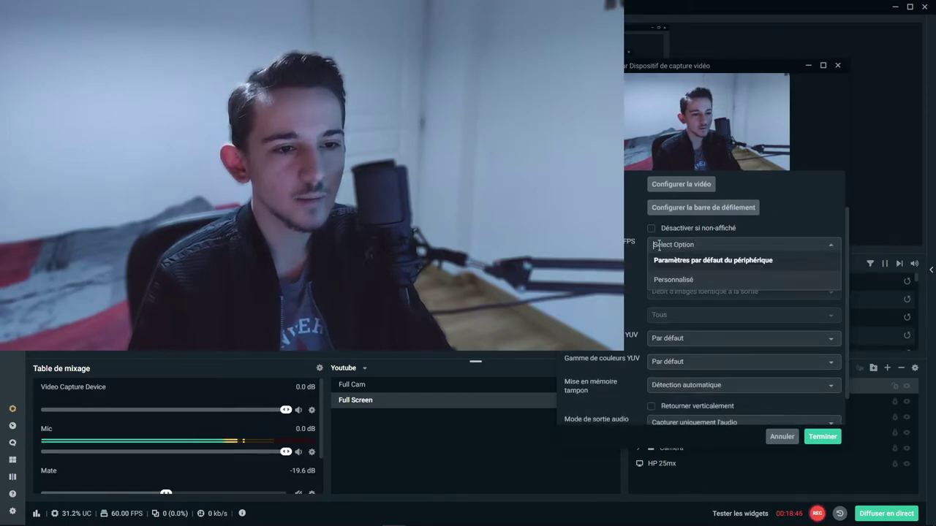
pyautogui.click(688, 279)
pyautogui.click(685, 269)
pyautogui.click(684, 291)
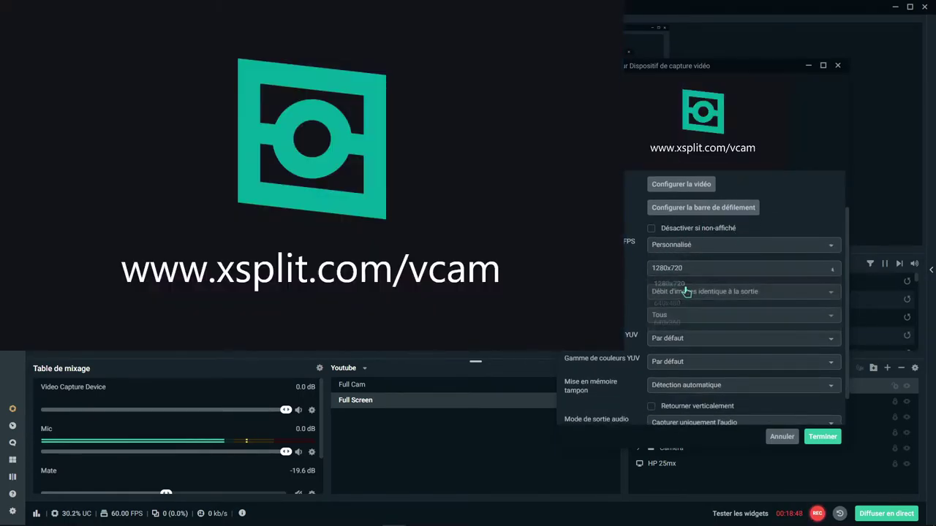
pyautogui.scroll(-1, 648, 278)
pyautogui.click(681, 256)
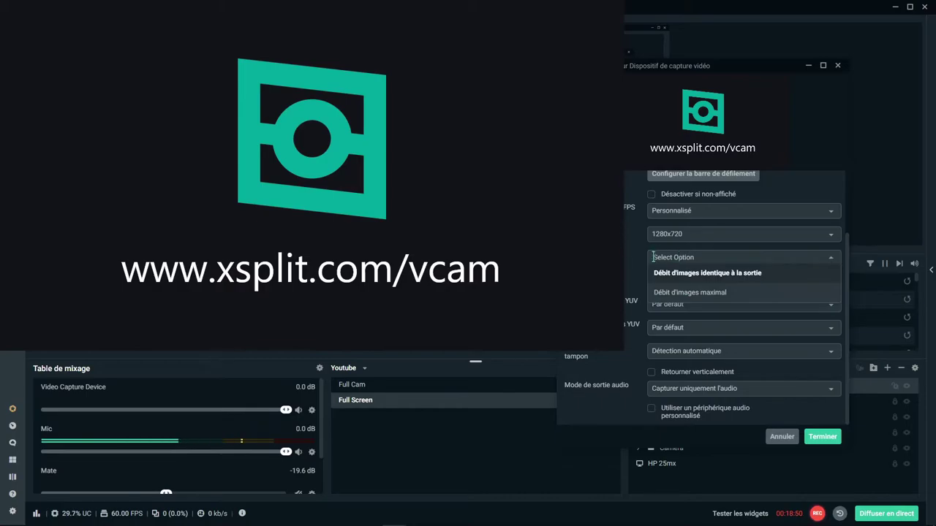
pyautogui.click(689, 292)
pyautogui.scroll(3, 689, 293)
pyautogui.click(673, 293)
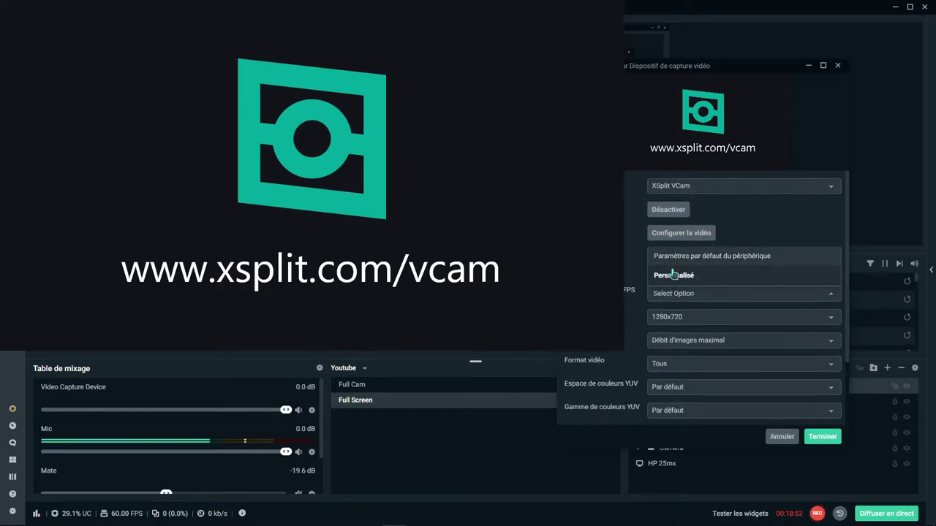
pyautogui.click(704, 257)
# - Set the source's YUV colour space to 709 and its range to Partielle after trying Complète, and finish its settings
pyautogui.scroll(-3, 739, 278)
pyautogui.click(735, 304)
pyautogui.click(664, 282)
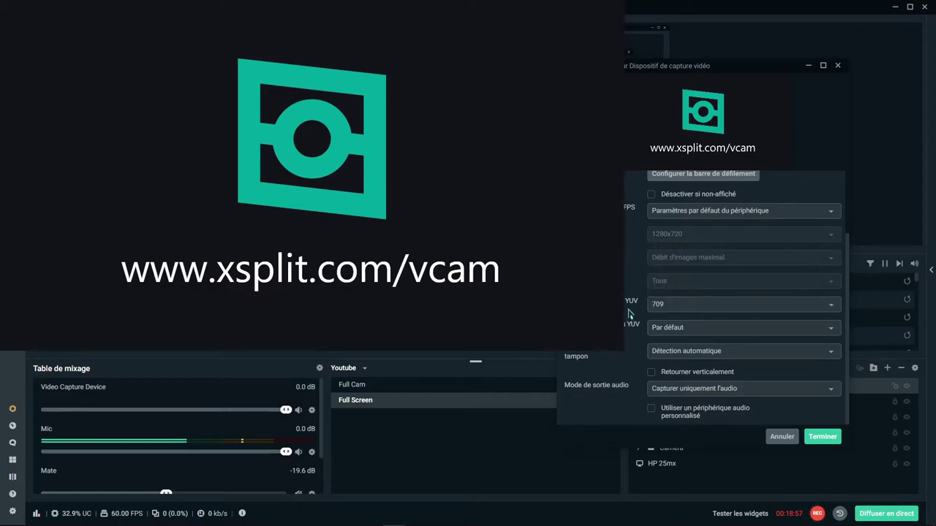
pyautogui.click(679, 334)
pyautogui.click(662, 291)
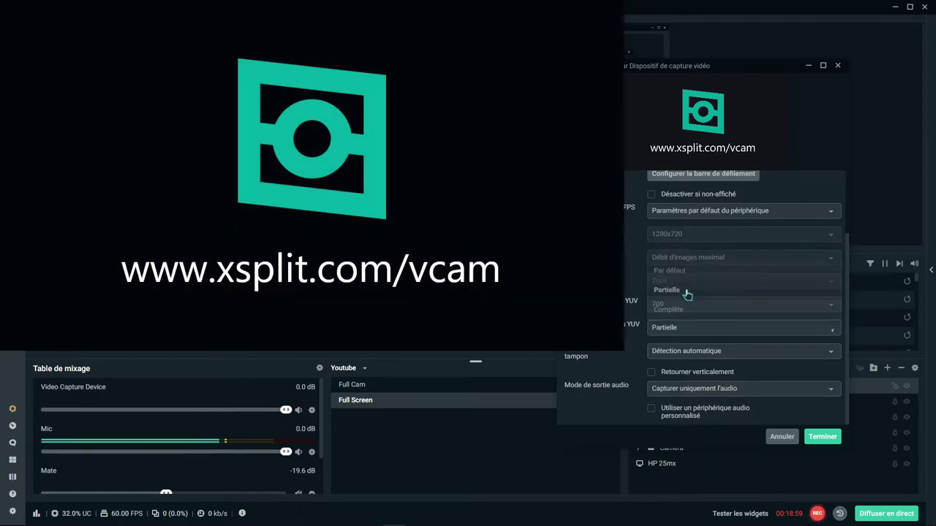
pyautogui.click(666, 331)
pyautogui.click(665, 310)
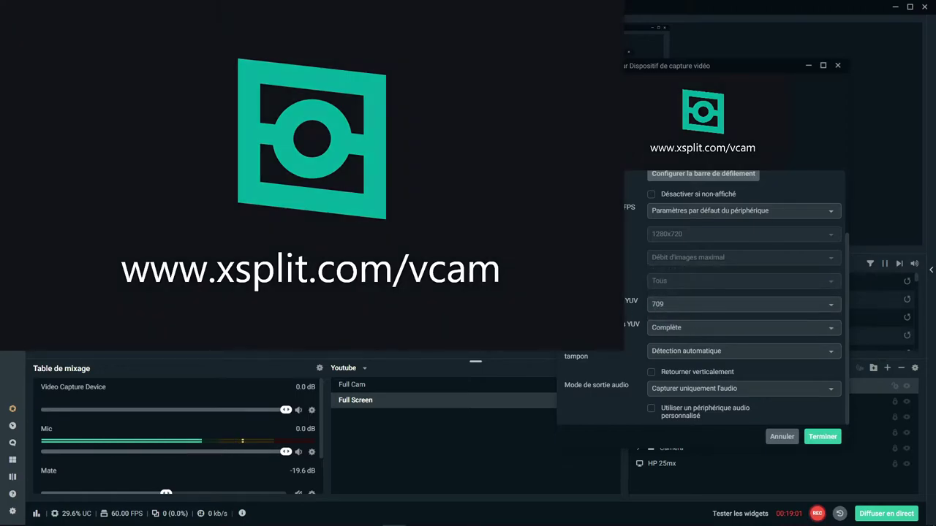
pyautogui.click(746, 326)
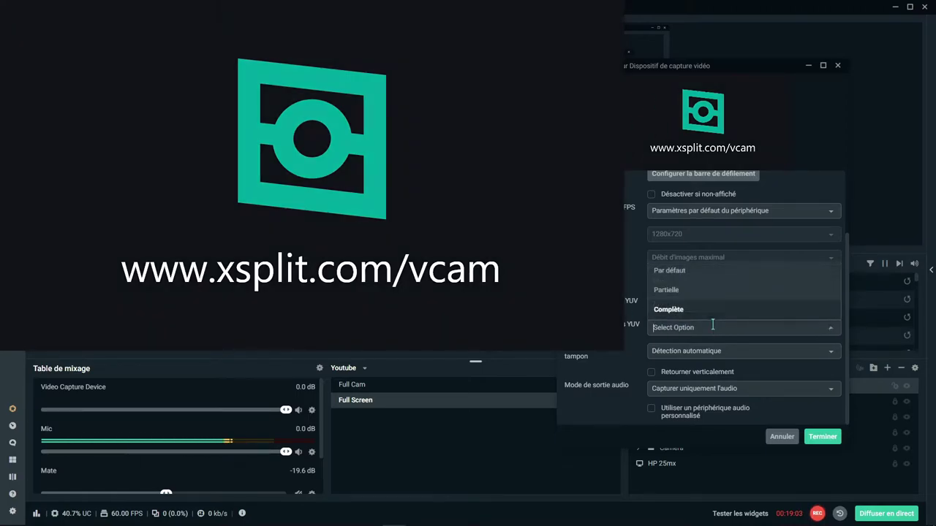
pyautogui.click(688, 292)
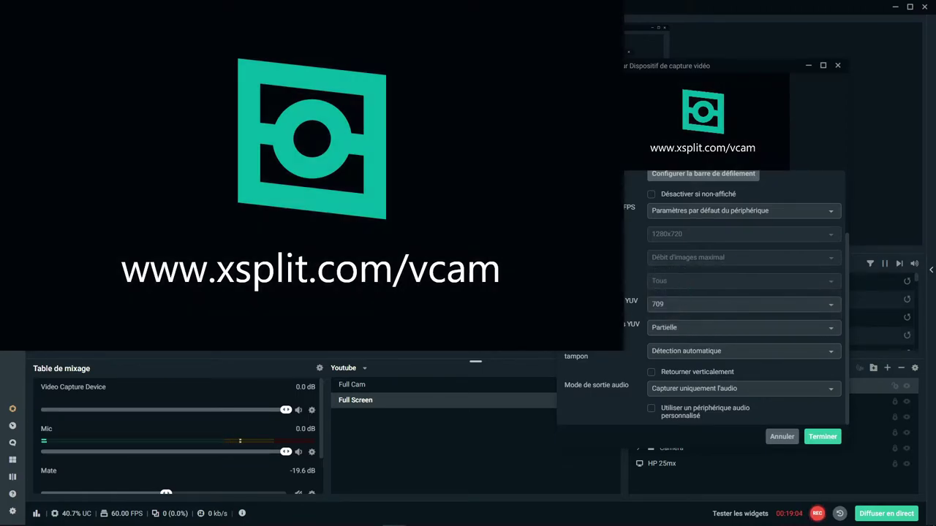
pyautogui.click(822, 437)
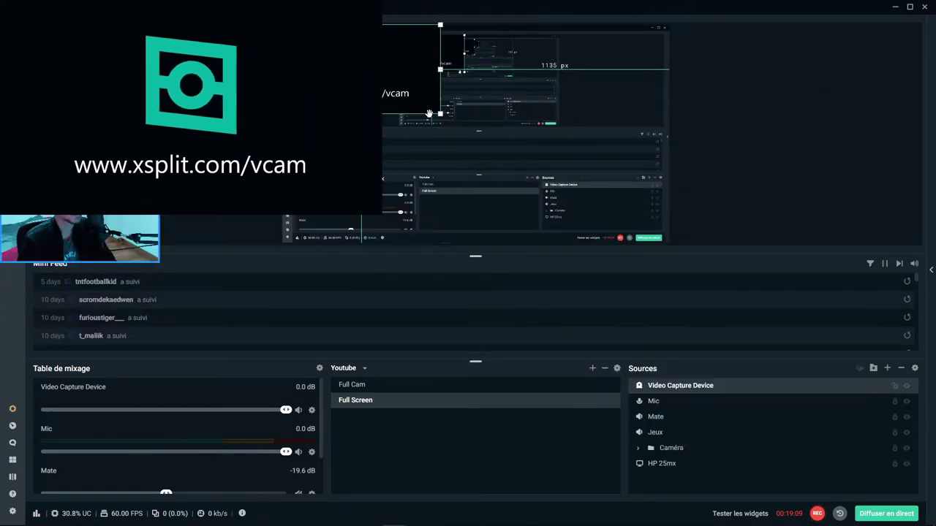
# - Shrink the Video Capture Device image and place it at the canvas's left edge, about 287 px from the top and 1462 px from the right
pyautogui.moveTo(372, 182); pyautogui.dragTo(371, 133)
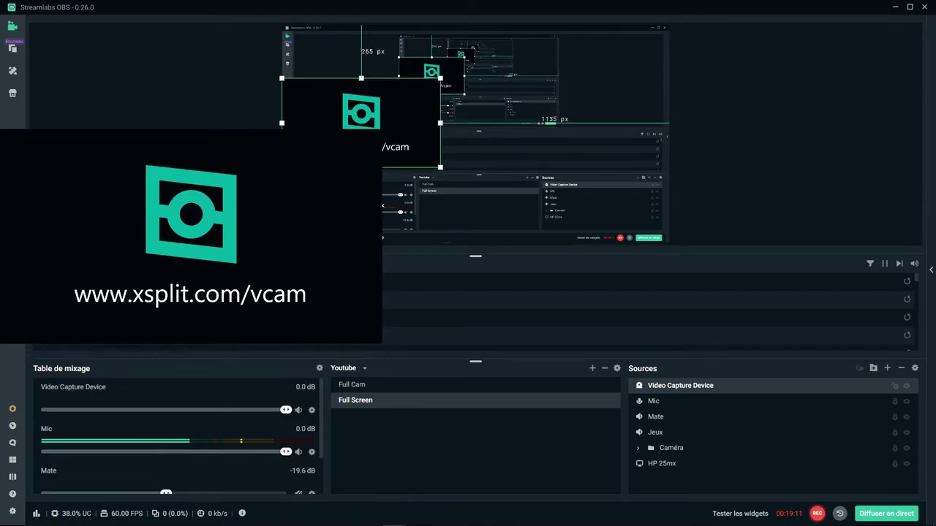
pyautogui.moveTo(440, 168); pyautogui.dragTo(392, 136)
pyautogui.moveTo(333, 110); pyautogui.dragTo(333, 164)
pyautogui.moveTo(376, 136)
pyautogui.mouseDown()
pyautogui.moveTo(346, 153)
pyautogui.moveTo(396, 131)
pyautogui.moveTo(372, 142)
pyautogui.mouseUp()
pyautogui.moveTo(341, 178); pyautogui.dragTo(340, 118)
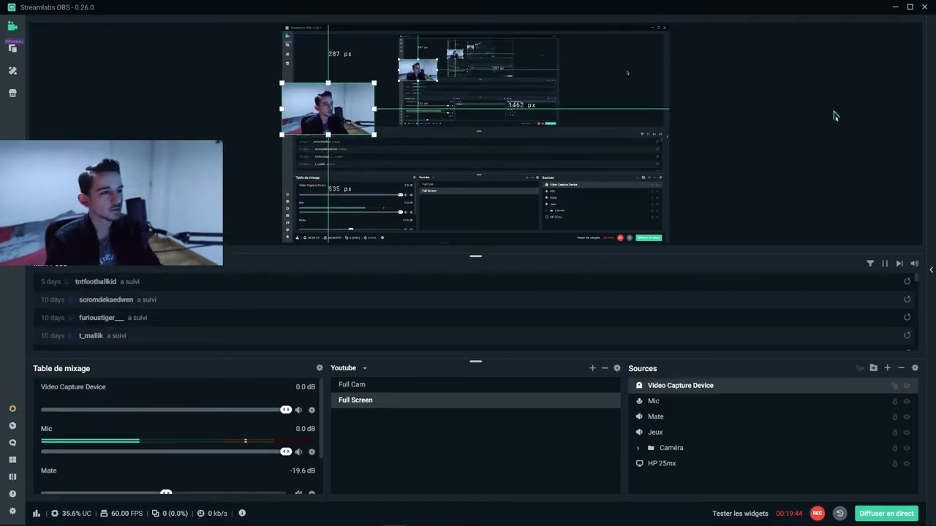
# - Shrink the Video Capture Device image further and place it at the canvas's left edge, about 310 px from the top and 1517 px from the right
pyautogui.click(281, 85)
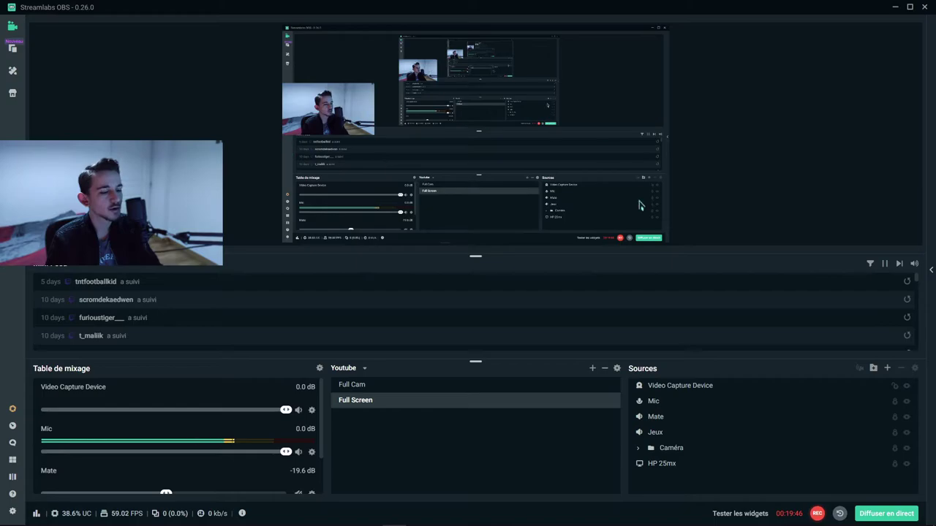
pyautogui.click(329, 109)
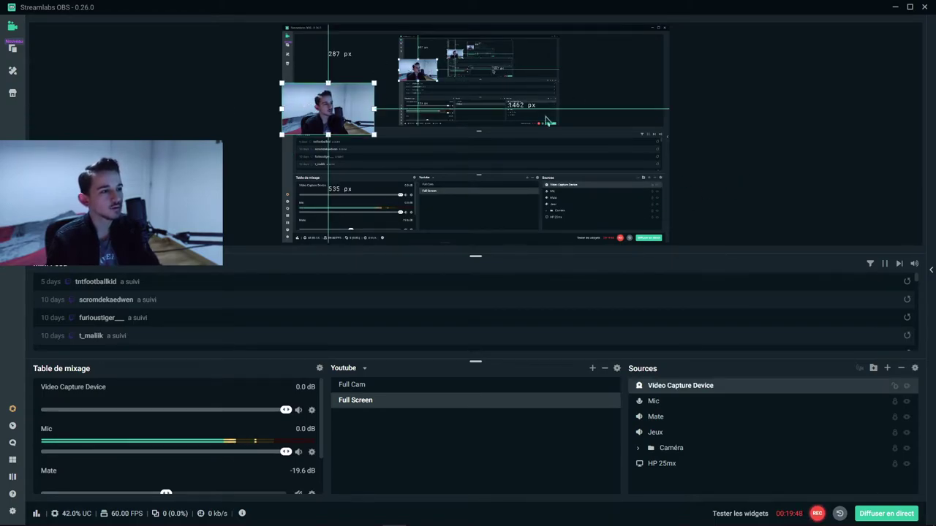
pyautogui.moveTo(377, 81)
pyautogui.mouseDown()
pyautogui.moveTo(490, 30)
pyautogui.moveTo(328, 108)
pyautogui.moveTo(371, 88)
pyautogui.moveTo(364, 104)
pyautogui.moveTo(363, 89)
pyautogui.mouseUp()
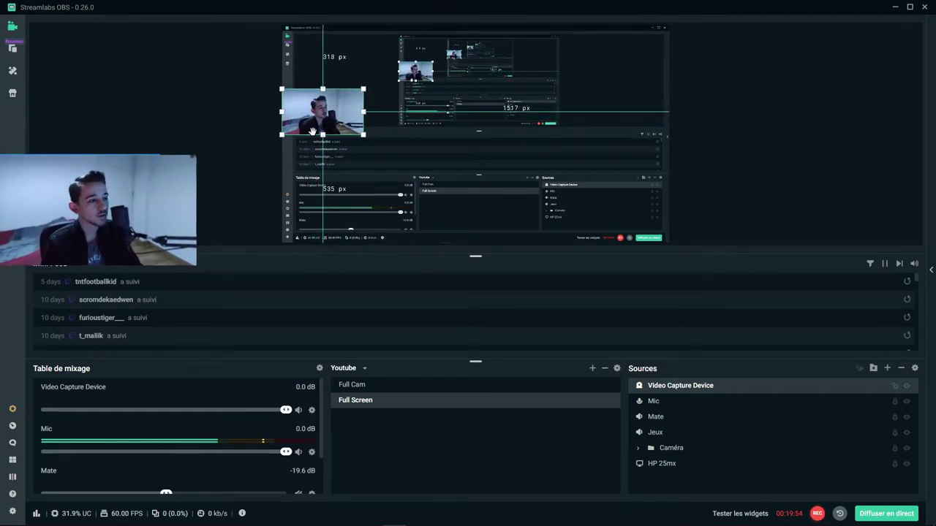
pyautogui.moveTo(311, 118); pyautogui.dragTo(310, 117)
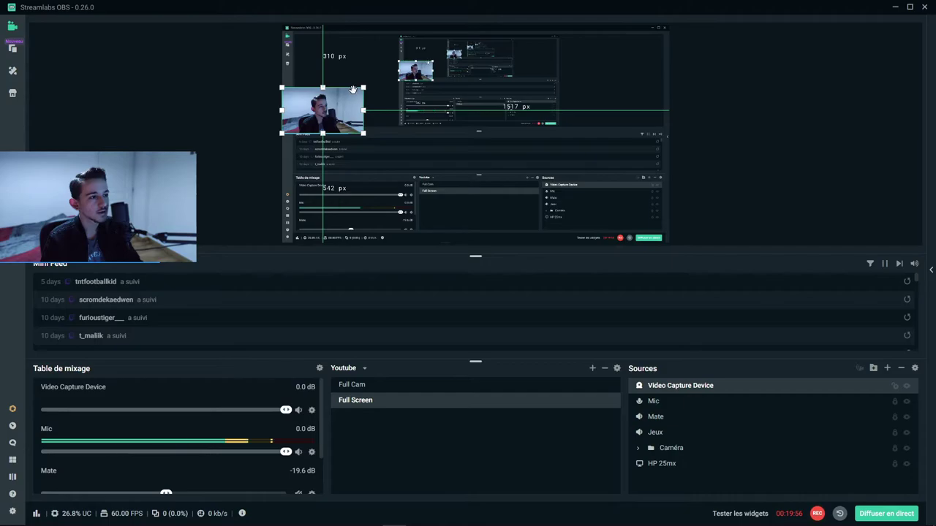
# - Add a Rogner/Ajouter une bordure filter to the Video Capture Device source, keeping the default filter name
pyautogui.rightClick(673, 387)
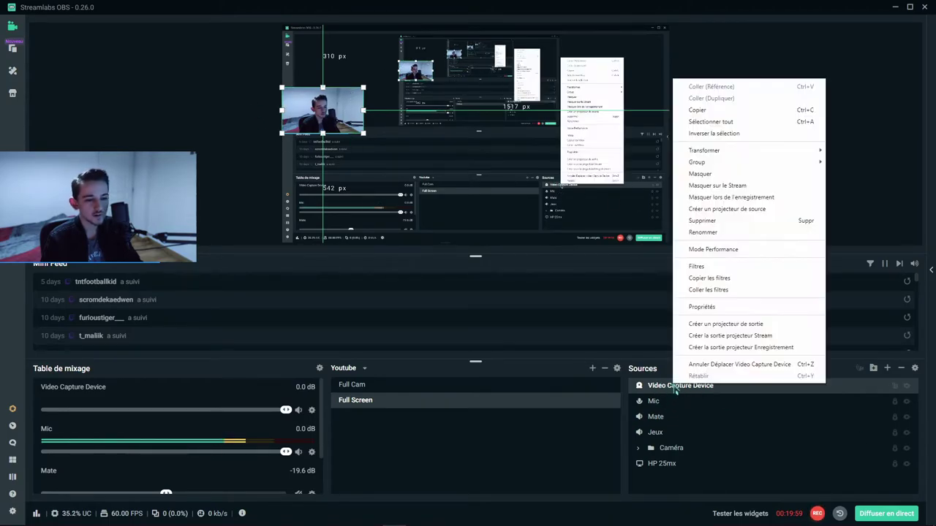
pyautogui.click(715, 267)
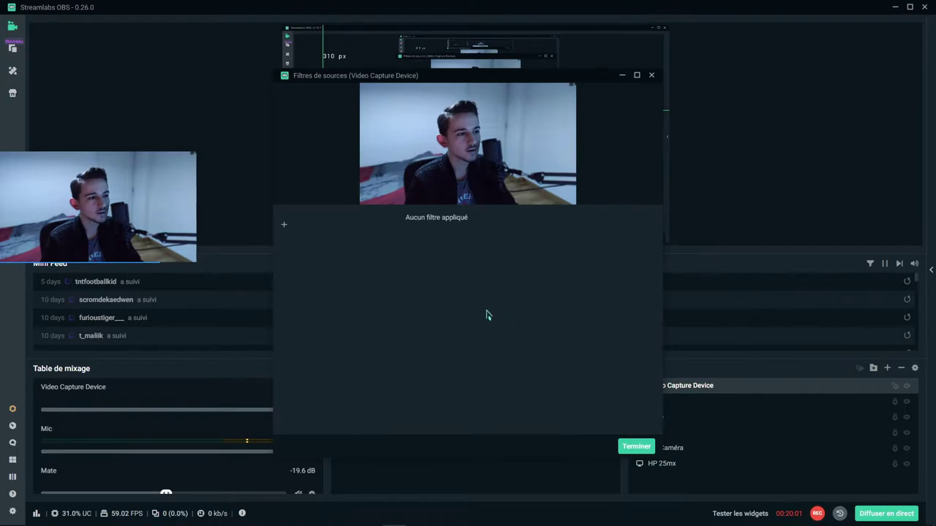
pyautogui.click(285, 231)
pyautogui.click(362, 187)
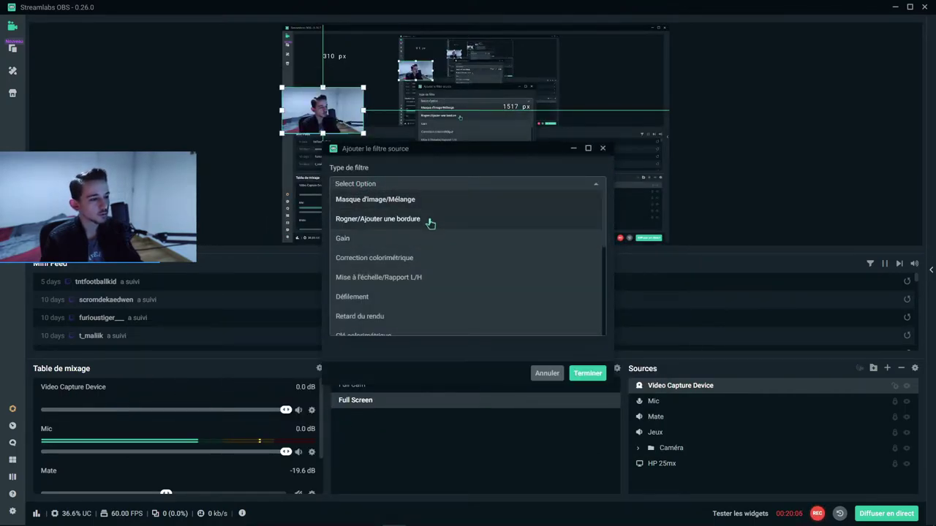
pyautogui.click(402, 220)
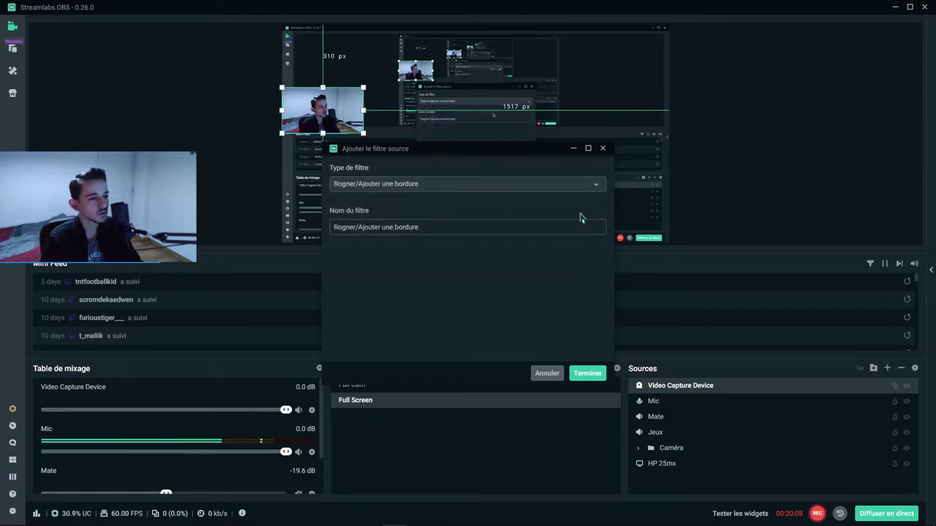
pyautogui.click(587, 374)
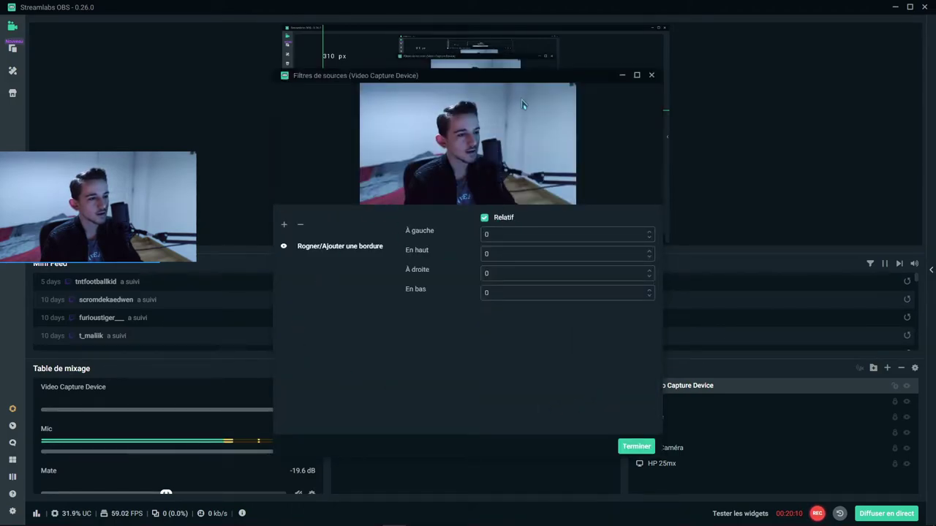
# - Try cropping the source's right side (À droite) by 80 and 200, clear that crop value, and finish the filter settings
pyautogui.moveTo(515, 81); pyautogui.dragTo(660, 56)
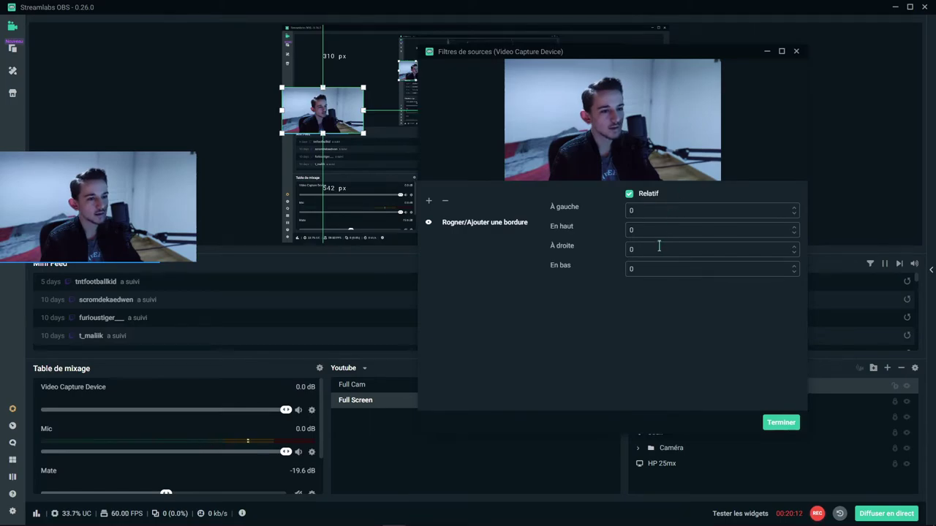
pyautogui.write('80')
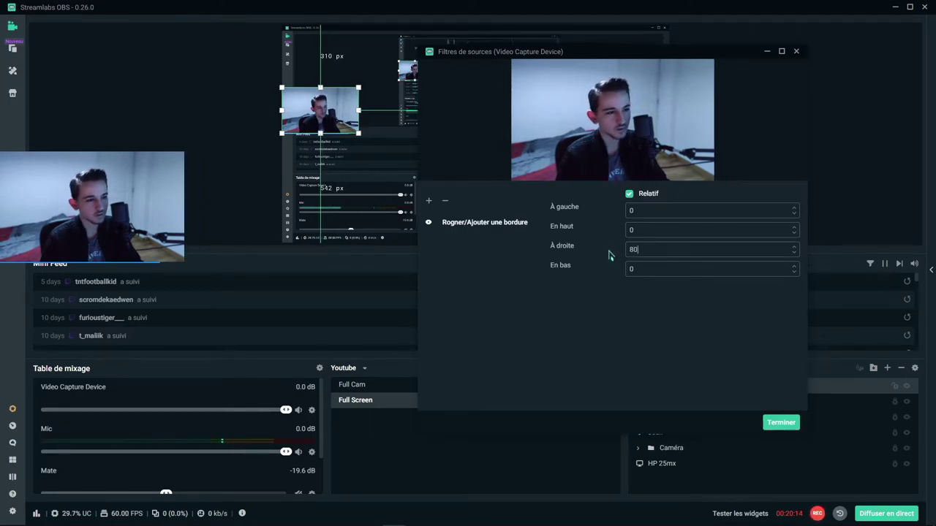
pyautogui.press('BackSpace')
pyautogui.press('BackSpace')
pyautogui.write('200')
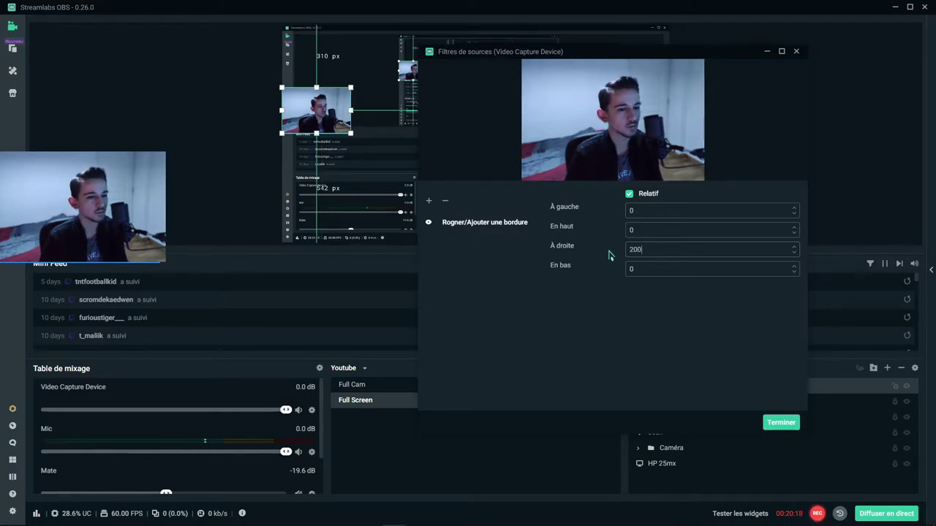
pyautogui.press('BackSpace')
pyautogui.press('BackSpace')
pyautogui.press('BackSpace')
pyautogui.click(779, 423)
# - Move the camera image slightly down to about 315 px from the canvas's top edge, and deselect it
pyautogui.click(331, 109)
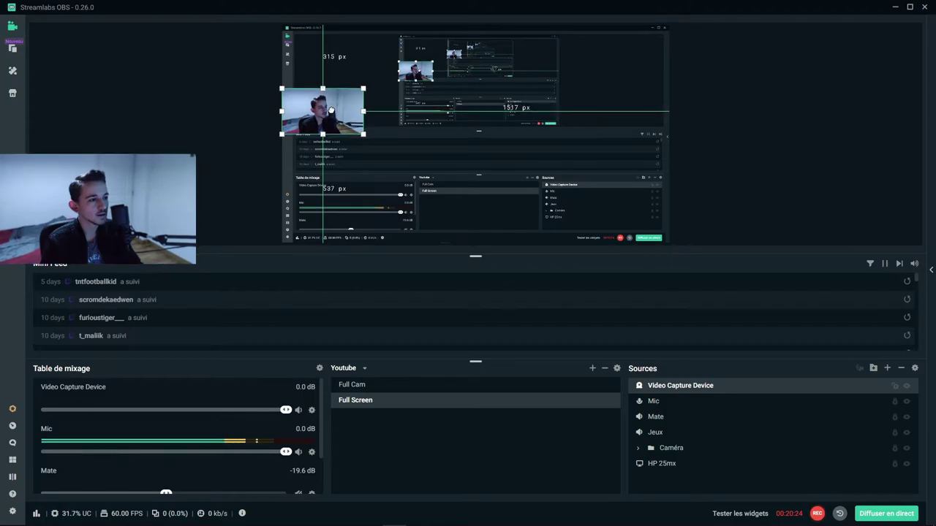
pyautogui.click(817, 132)
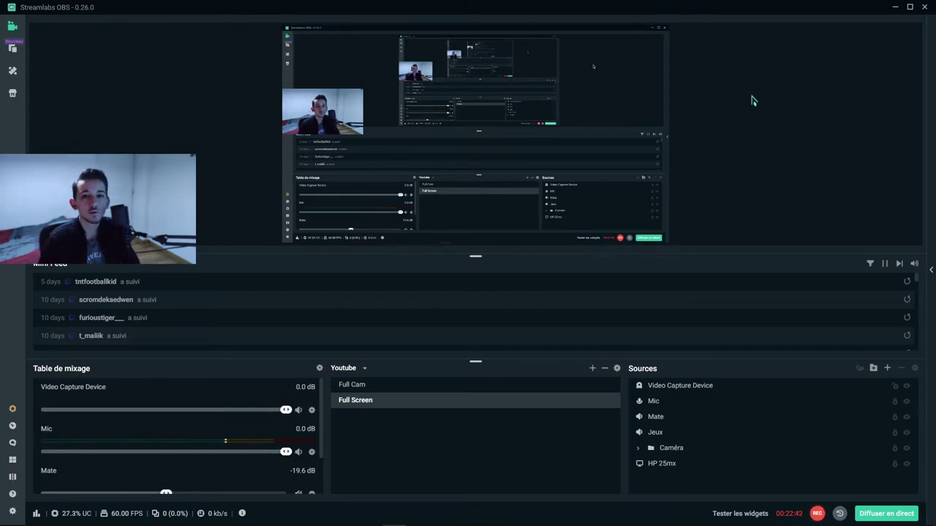
pyautogui.click(896, 9)
pyautogui.click(886, 153)
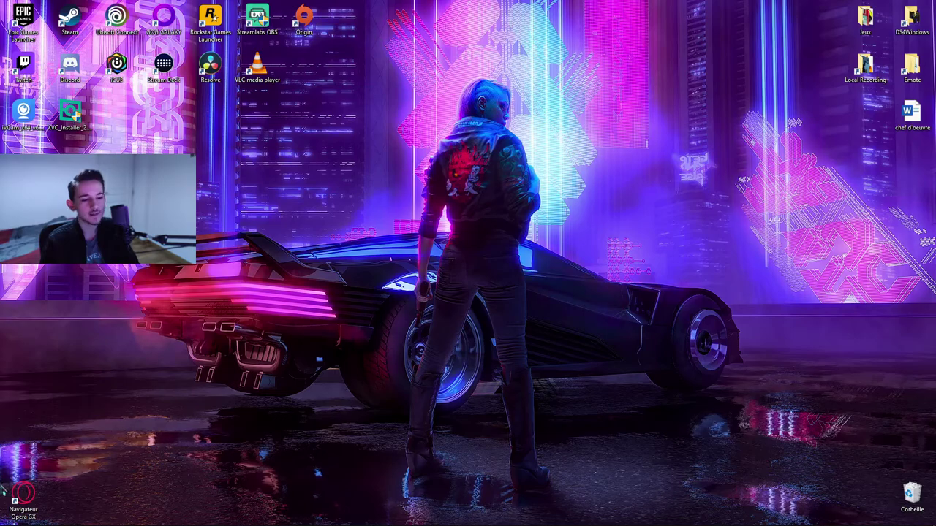
pyautogui.click(398, 517)
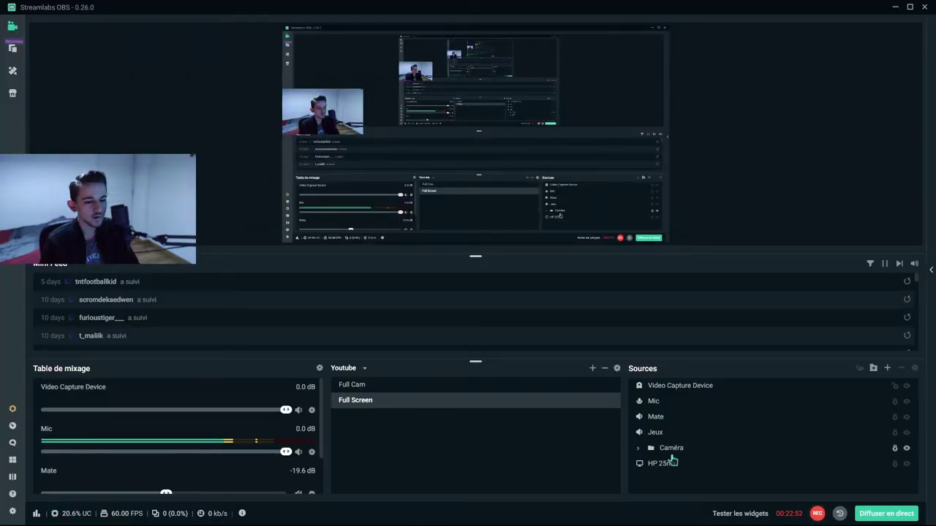
# - Delete the Video Capture Device source from the Full Screen scene
pyautogui.click(643, 386)
pyautogui.press('Delete')
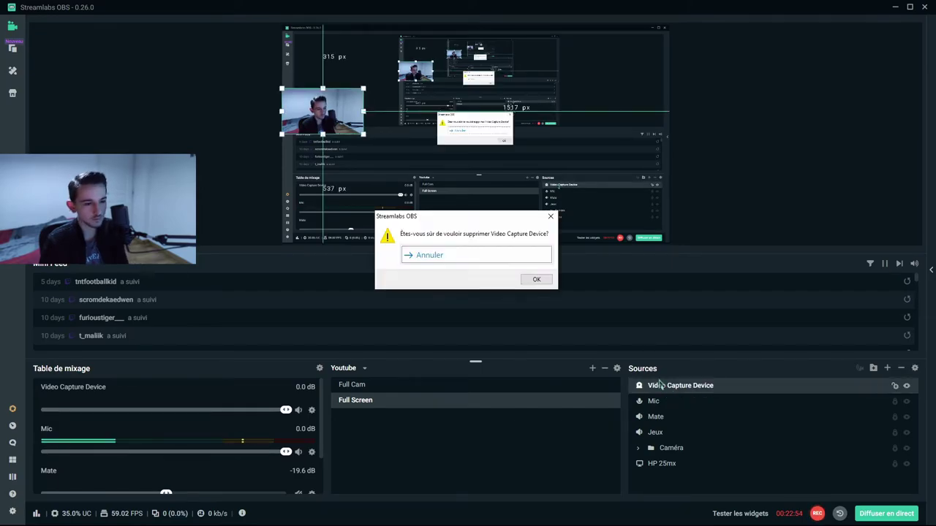
pyautogui.click(536, 281)
# - Move the Streamlabs OBS window off this screen, switch to the Opera GX browser, and open NVIDIA's French Broadcast app page
pyautogui.moveTo(228, 17); pyautogui.dragTo(935, 17)
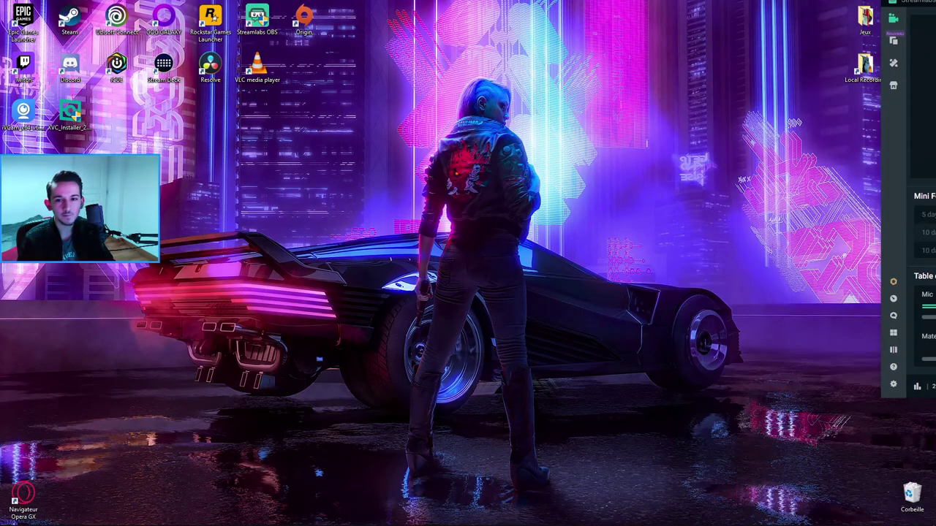
pyautogui.click(60, 516)
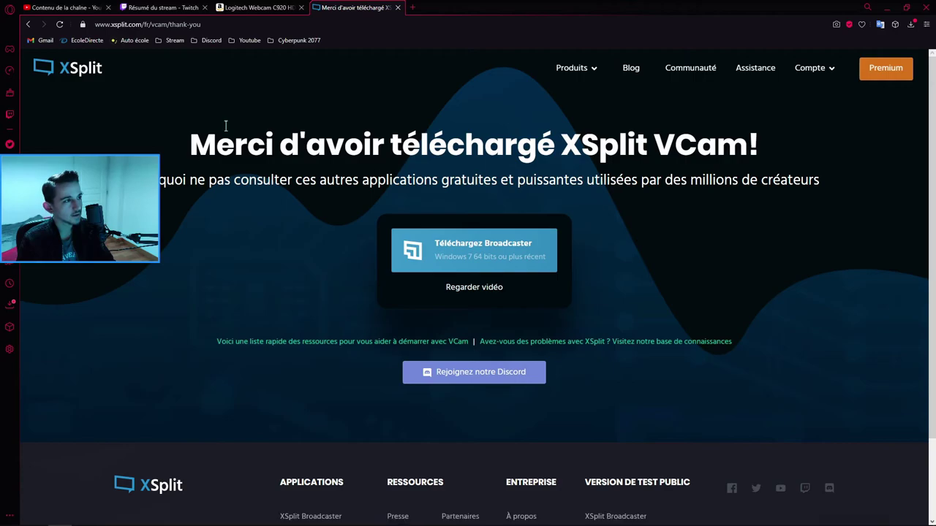
pyautogui.click(293, 25)
pyautogui.write('nvidia')
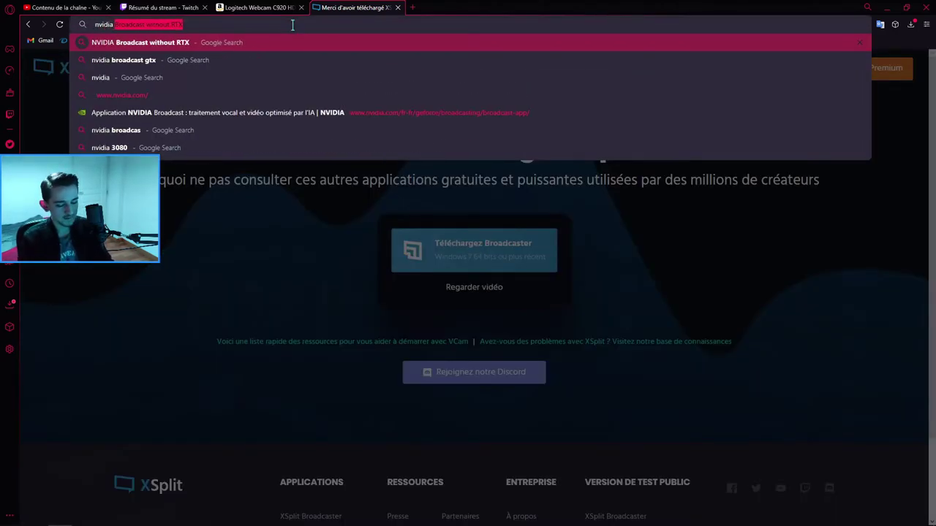
pyautogui.click(297, 112)
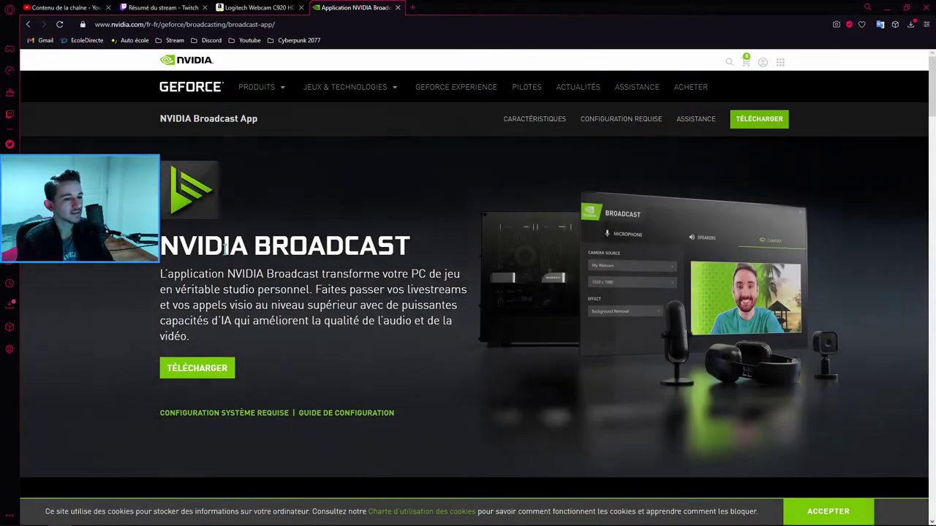
# - Look over the NVIDIA Broadcast page and play its embedded video full screen in HD quality with the sound slightly turned up
pyautogui.scroll(-5, 411, 241)
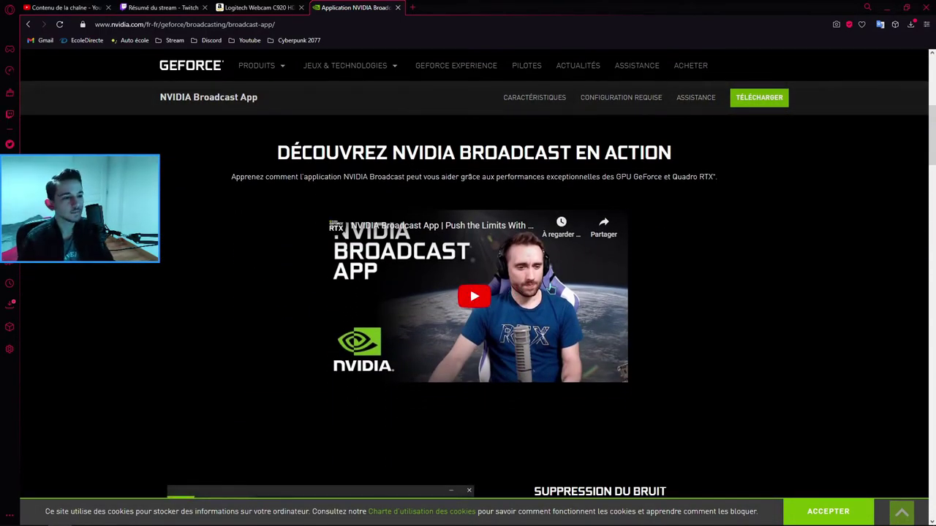
pyautogui.scroll(5, 551, 290)
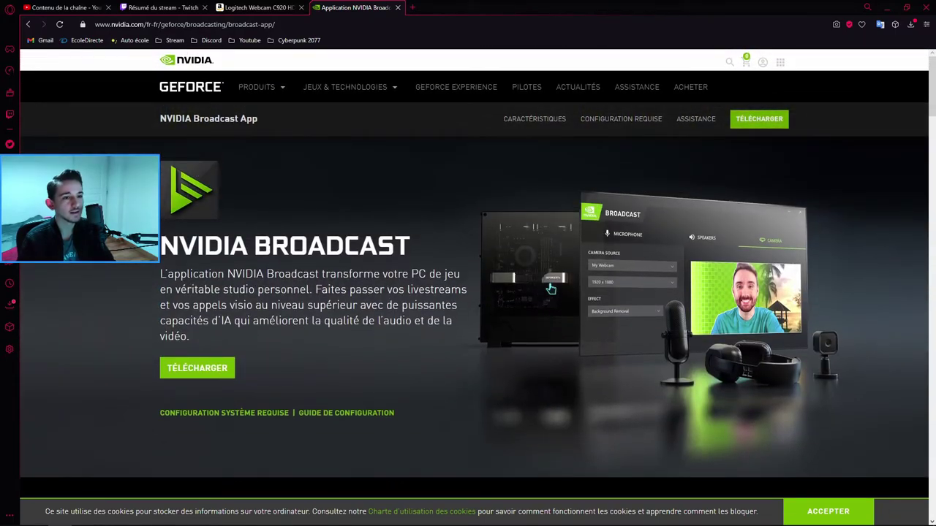
pyautogui.scroll(-5, 535, 285)
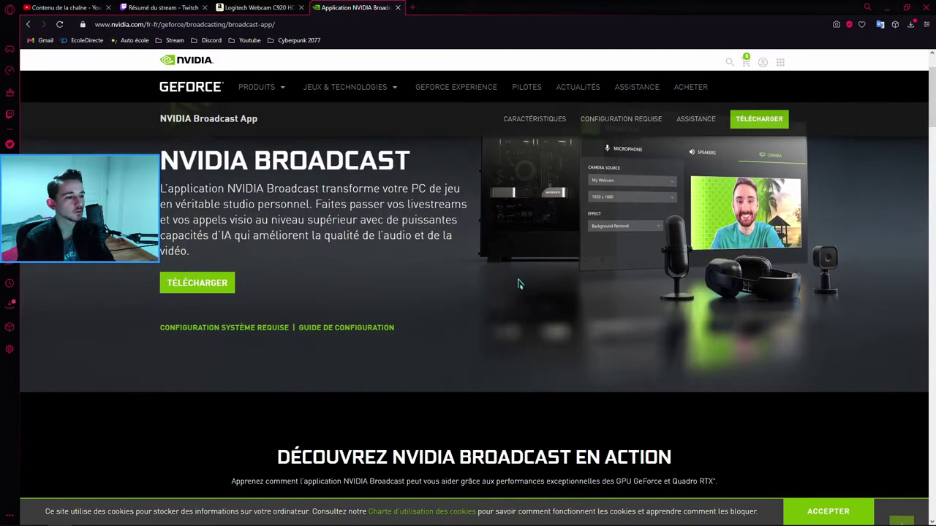
pyautogui.scroll(-1, 512, 284)
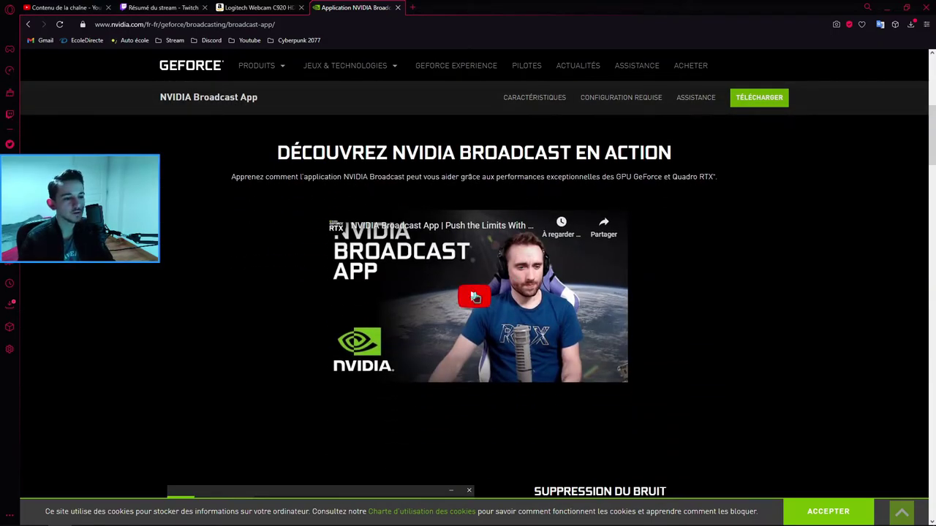
pyautogui.click(474, 297)
pyautogui.click(612, 372)
pyautogui.click(836, 514)
pyautogui.click(853, 479)
pyautogui.click(839, 330)
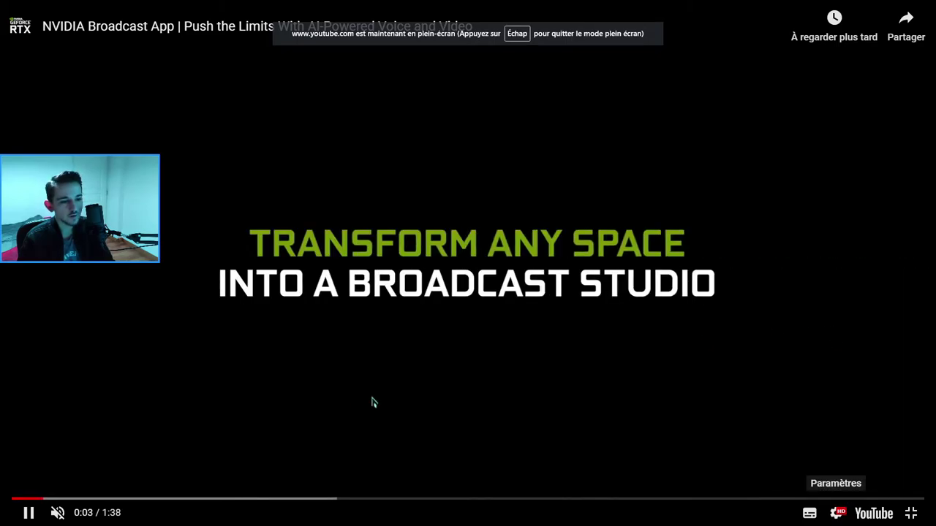
pyautogui.moveTo(75, 513); pyautogui.dragTo(88, 514)
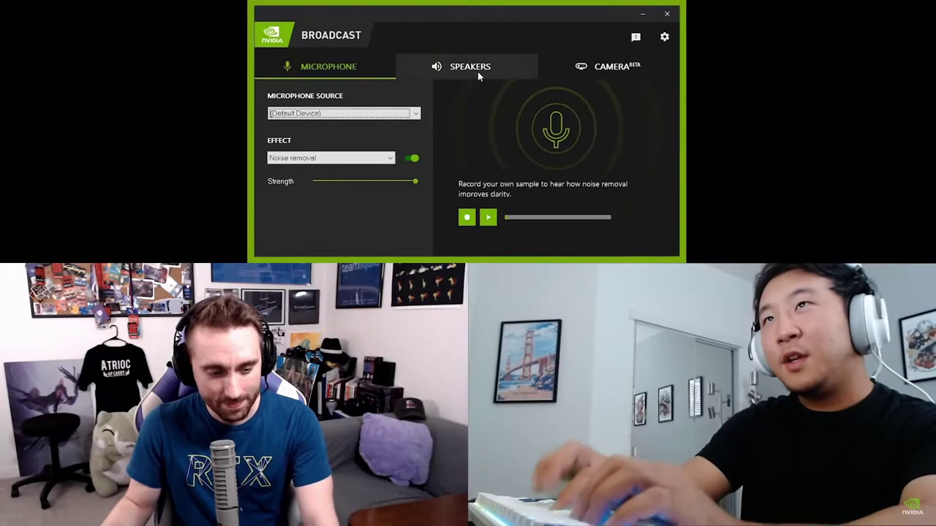
pyautogui.click(475, 67)
pyautogui.click(416, 161)
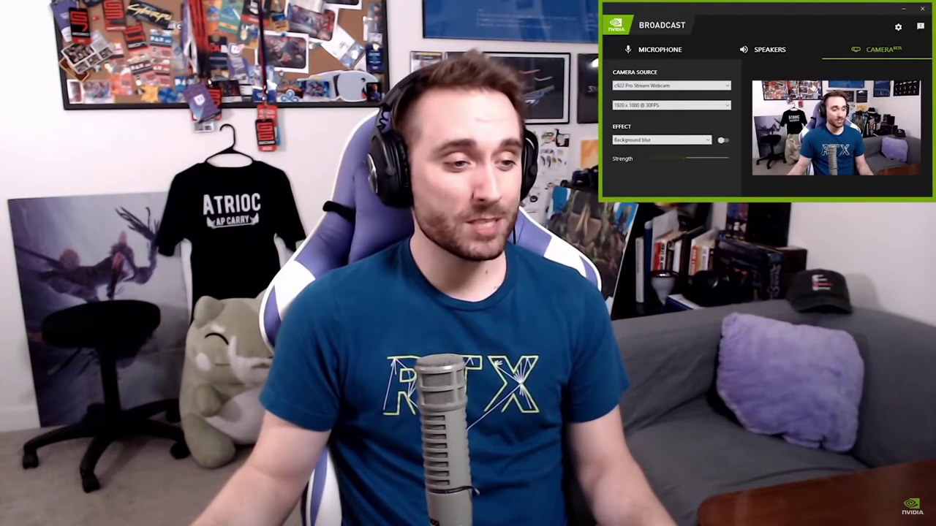
pyautogui.click(722, 141)
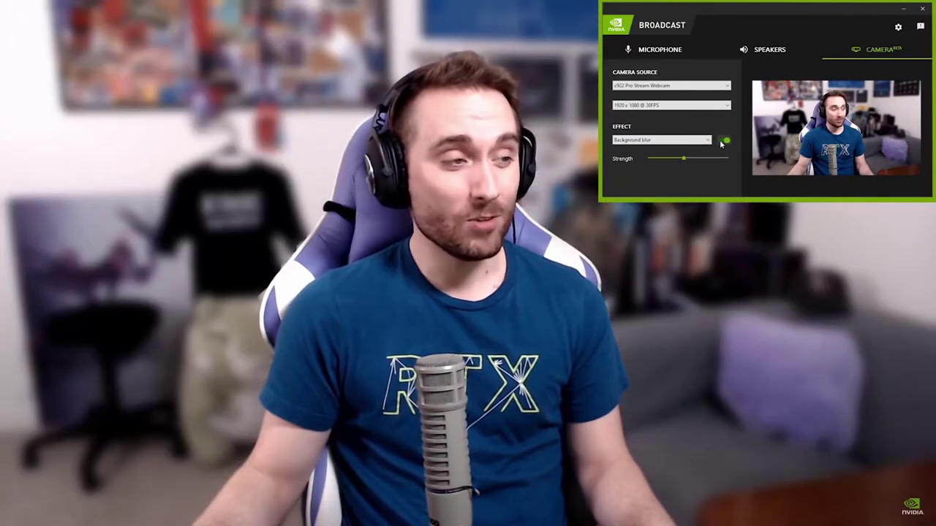